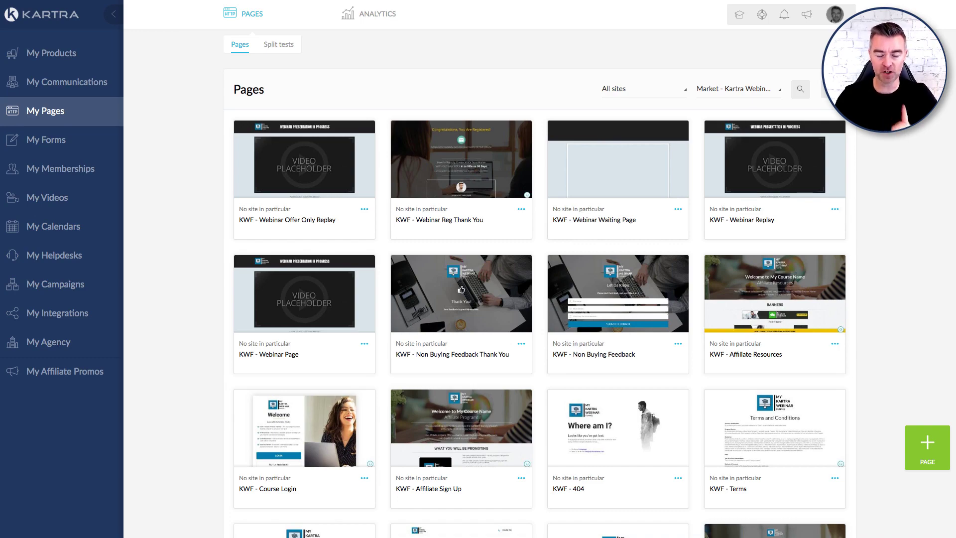
Step: Scroll through the live webinar registration page with its countdown timer and 'Save My Seat' offer
scroll(929, 122, down, 3)
scroll(930, 119, up, 3)
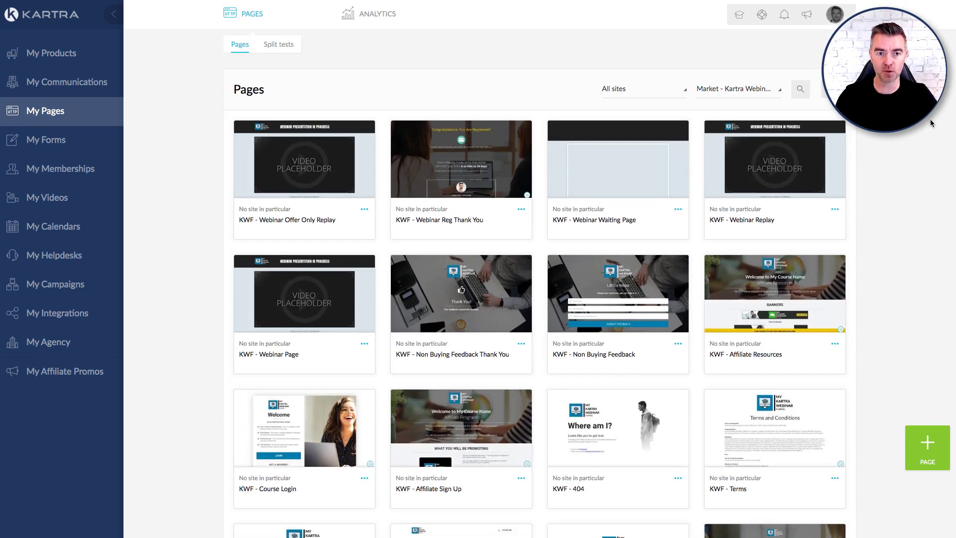
mouse_move(331, 30)
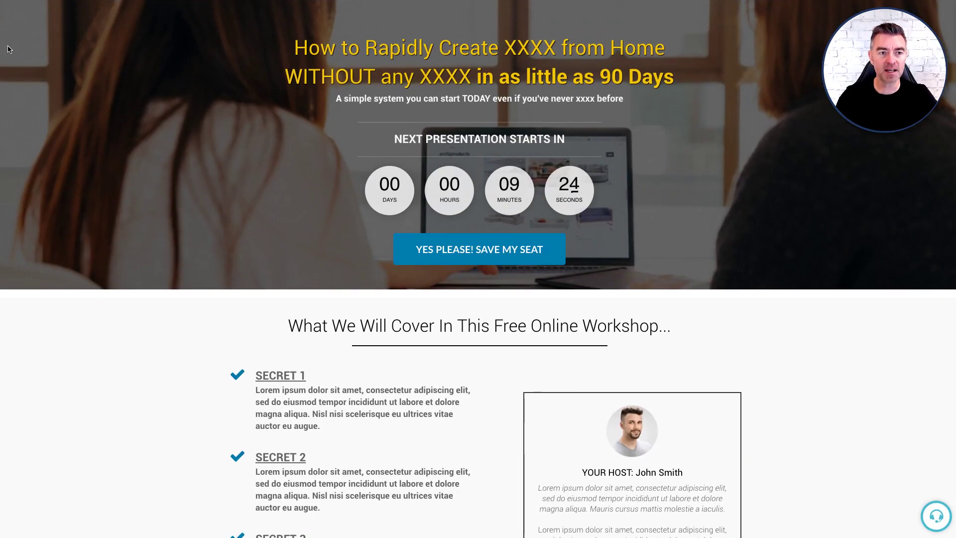
scroll(795, 173, down, 1)
scroll(795, 173, down, 8)
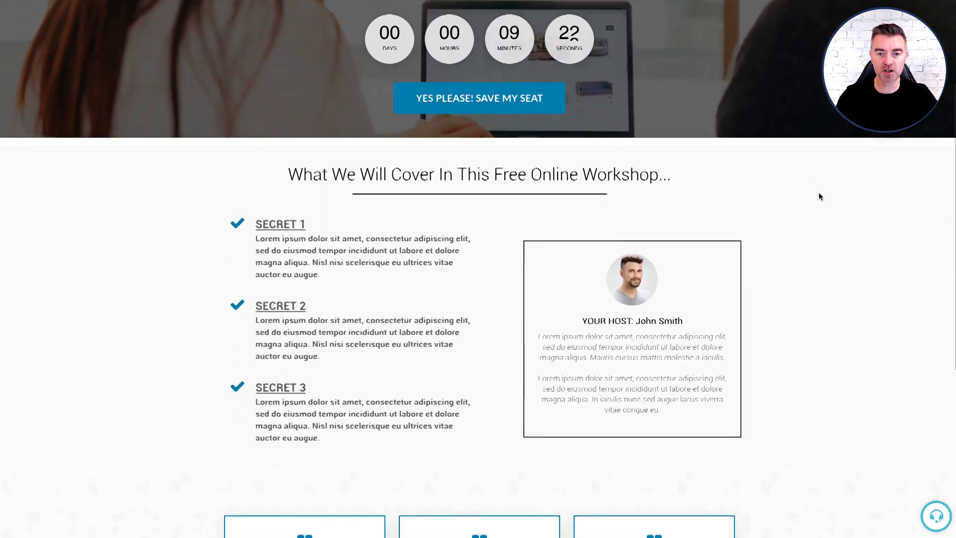
scroll(820, 194, down, 1)
scroll(819, 193, up, 15)
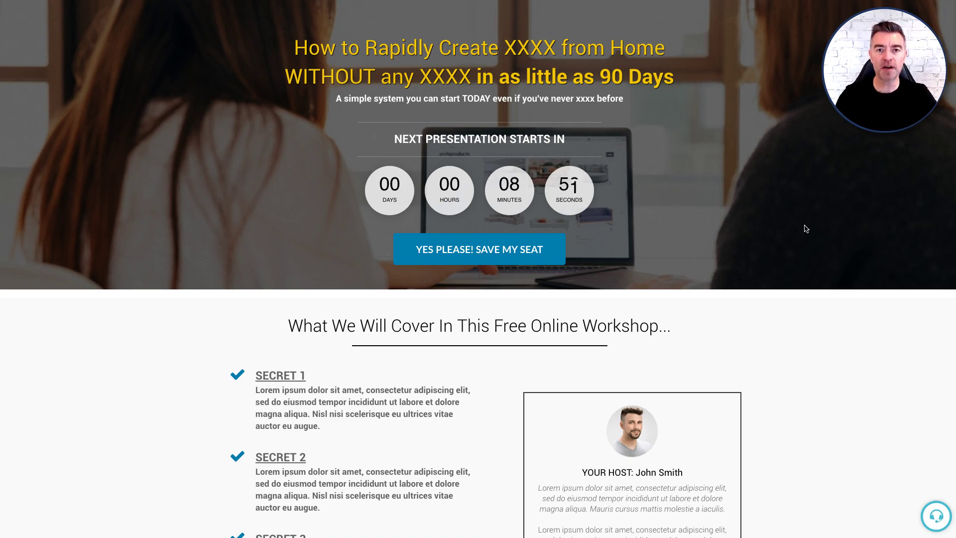
Step: Register for the webinar with the saved first name and e-mail suggestions to save a seat
click(525, 252)
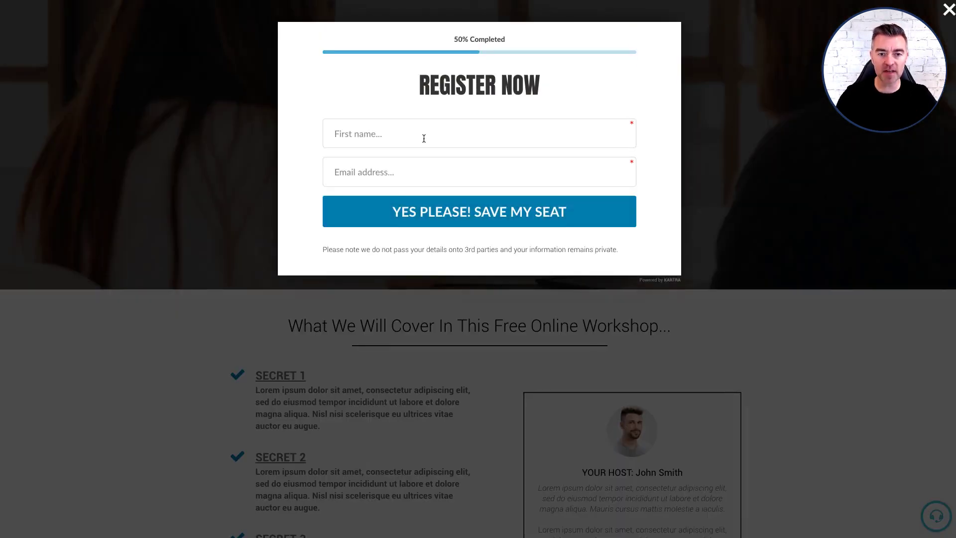
click(387, 132)
click(365, 161)
click(374, 171)
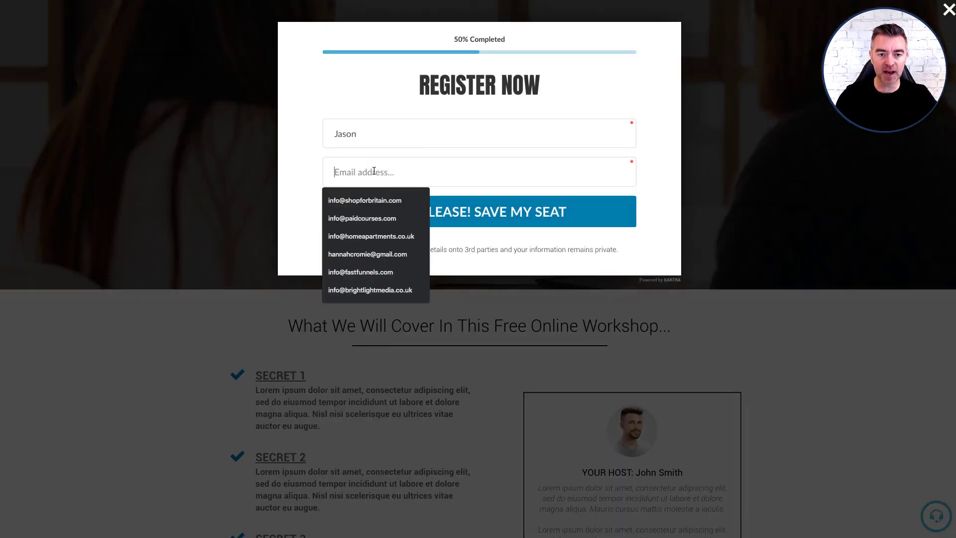
click(363, 200)
click(448, 213)
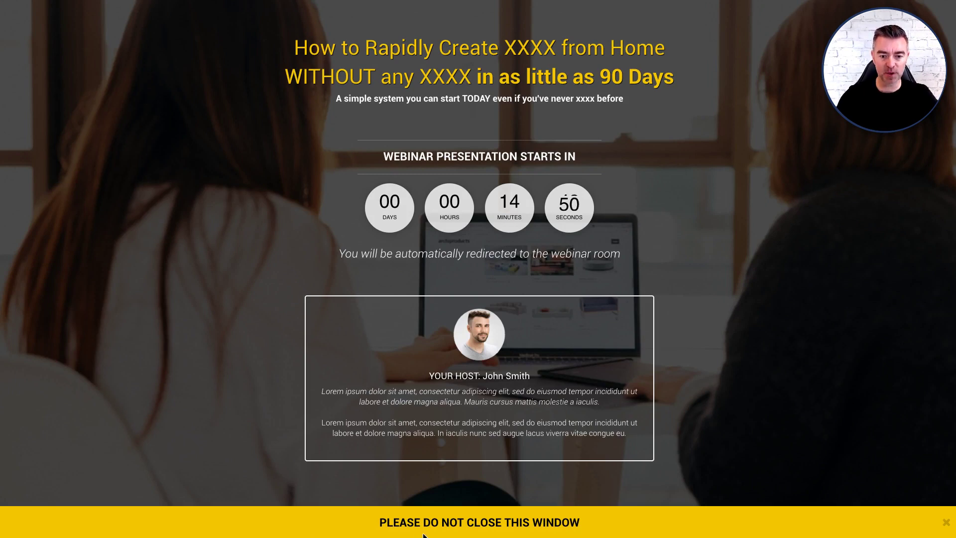
drag(381, 522, 613, 526)
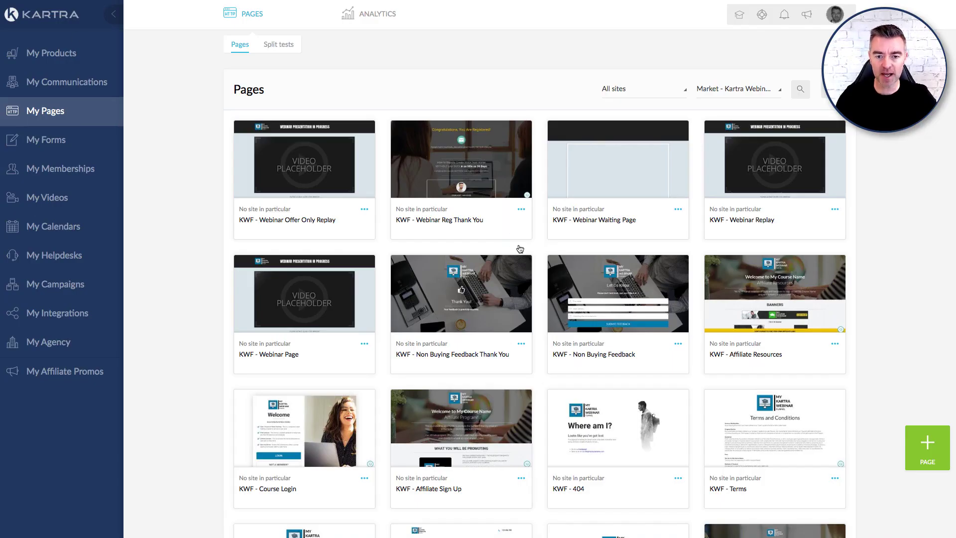
Step: Copy the KWF - Webinar Page link and load it in a private browser window
scroll(647, 279, down, 1)
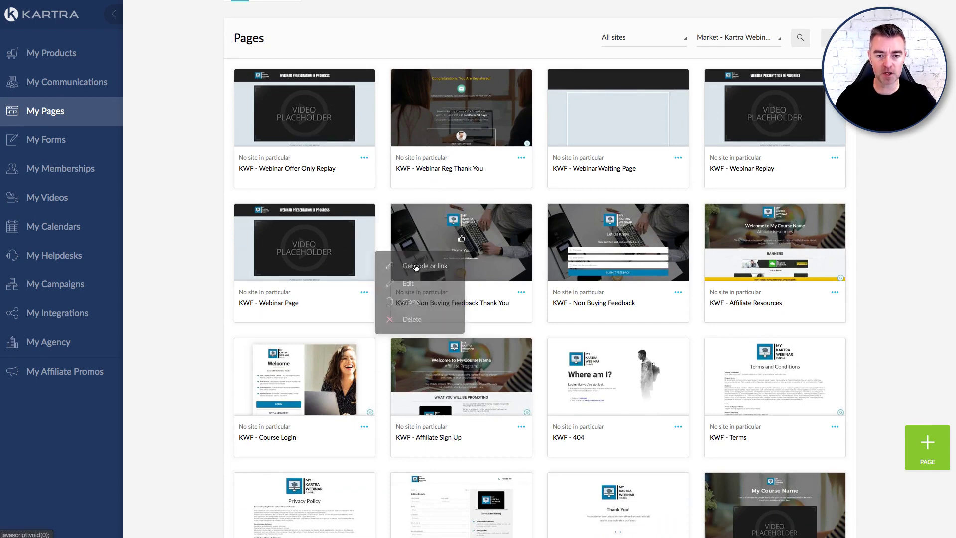
click(450, 280)
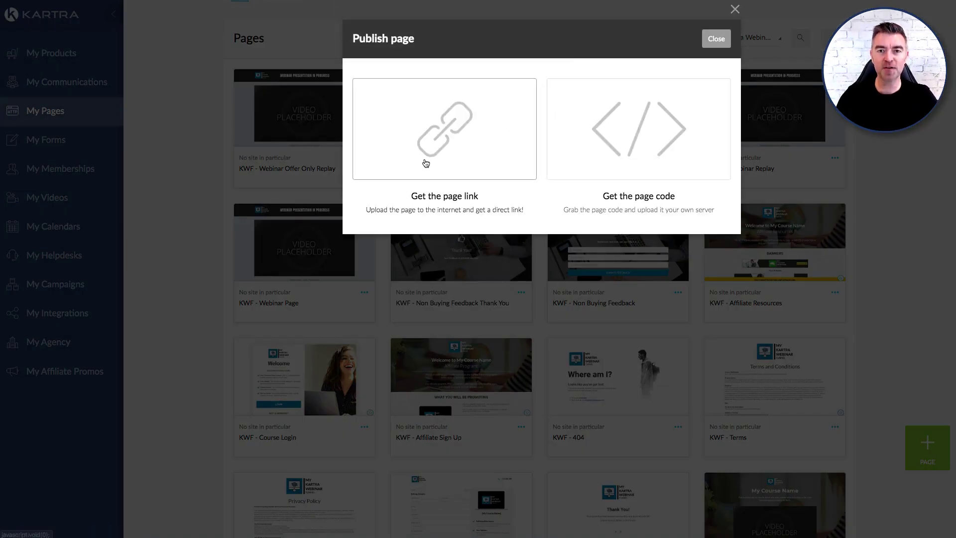
click(445, 178)
click(442, 269)
key(ctrl+c)
key(ctrl+shift+n)
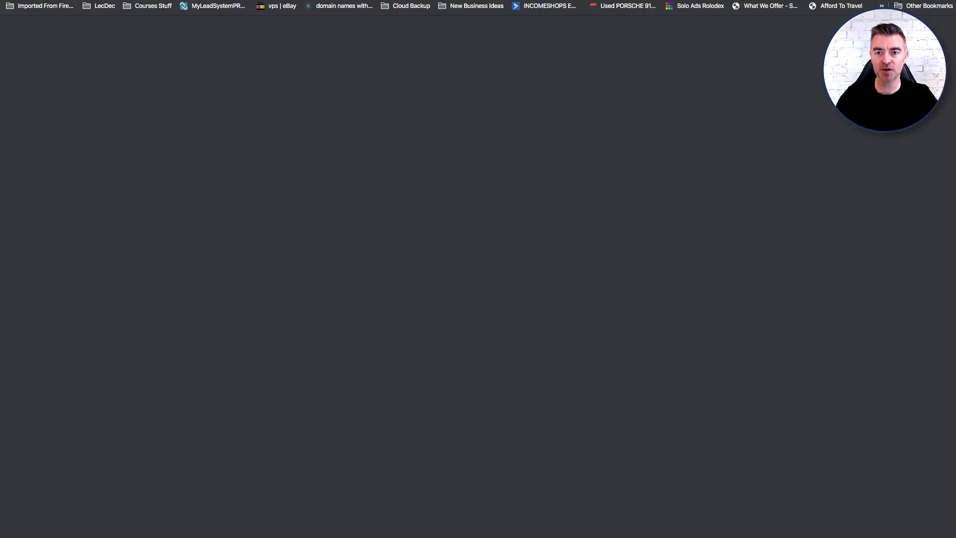
key(ctrl+v)
key(Return)
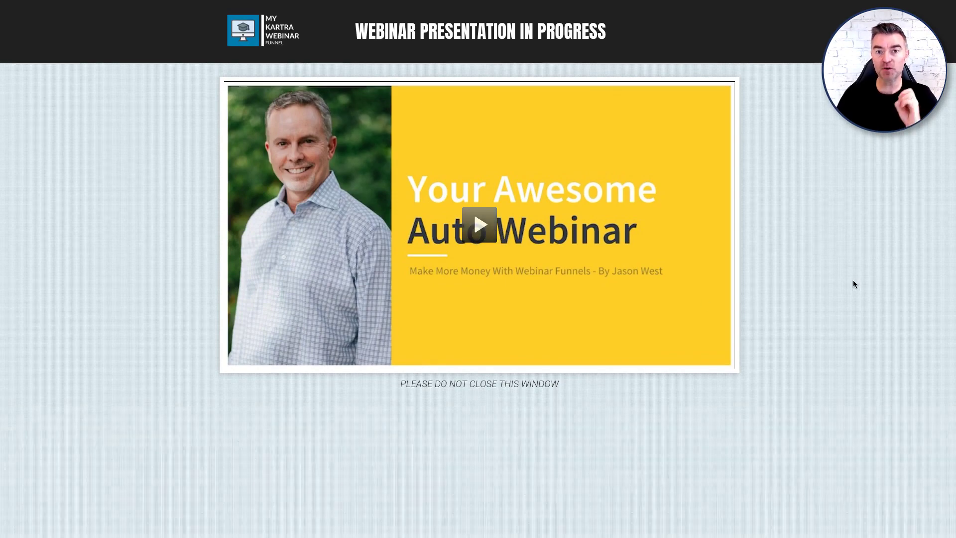
Step: Scroll down the webinar room to the offer and follow START THE COURSE NOW to checkout
scroll(855, 281, down, 3)
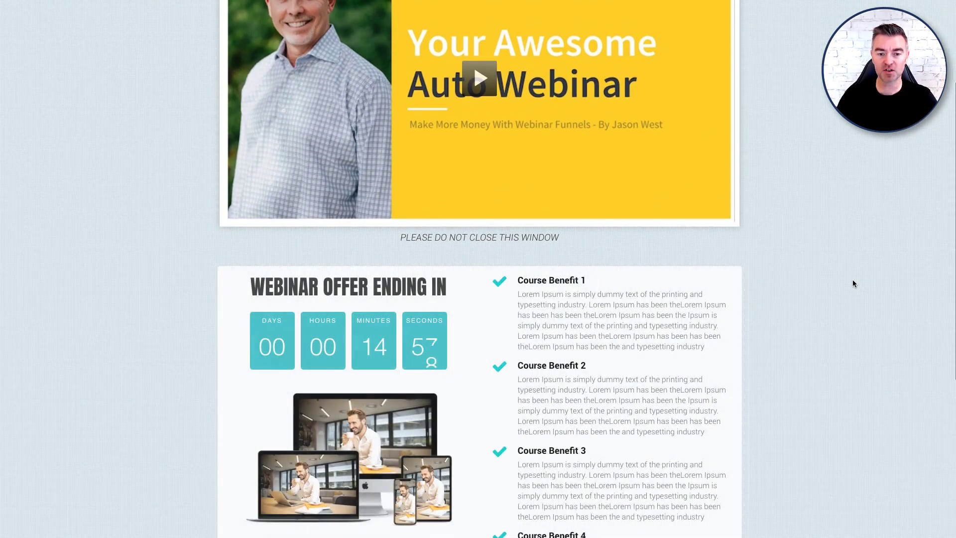
scroll(852, 281, down, 3)
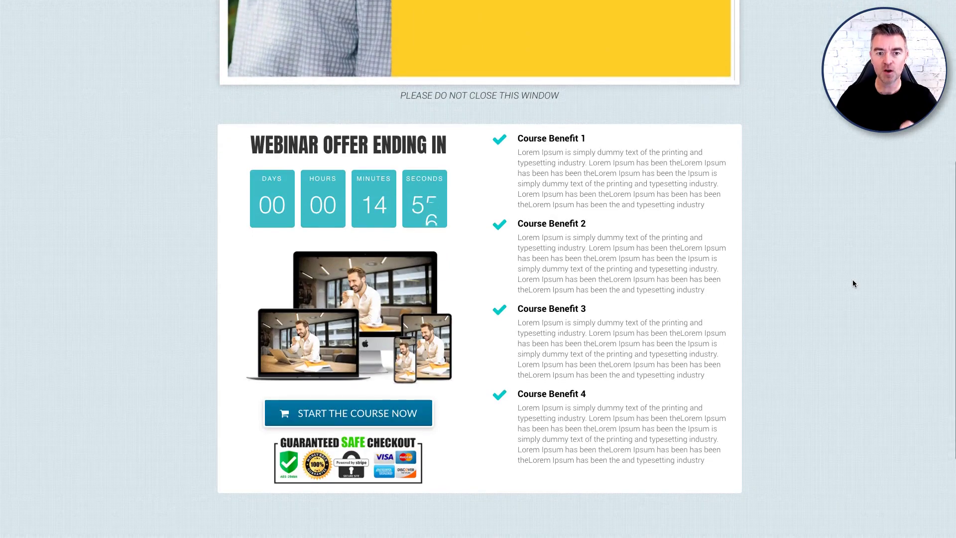
scroll(853, 280, up, 1)
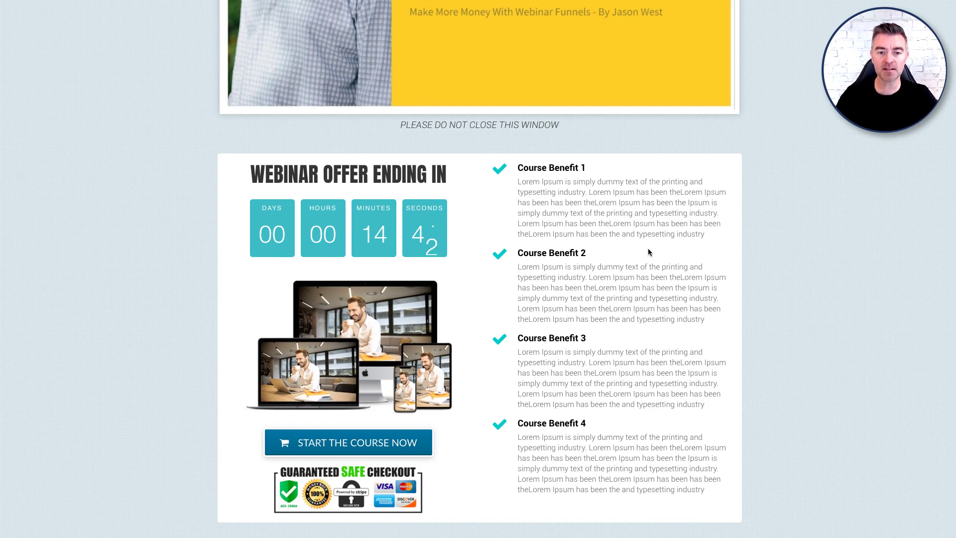
scroll(818, 271, up, 5)
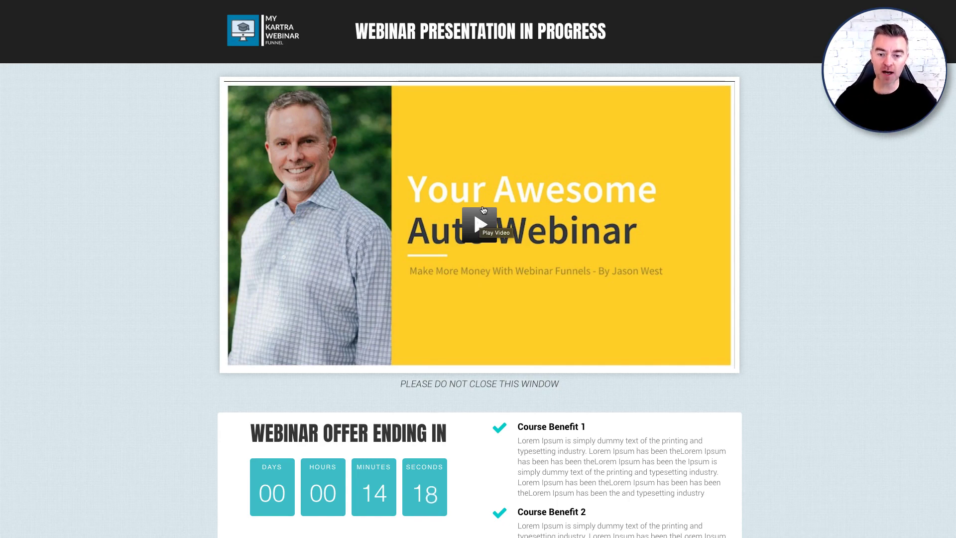
scroll(480, 222, down, 4)
scroll(612, 294, down, 3)
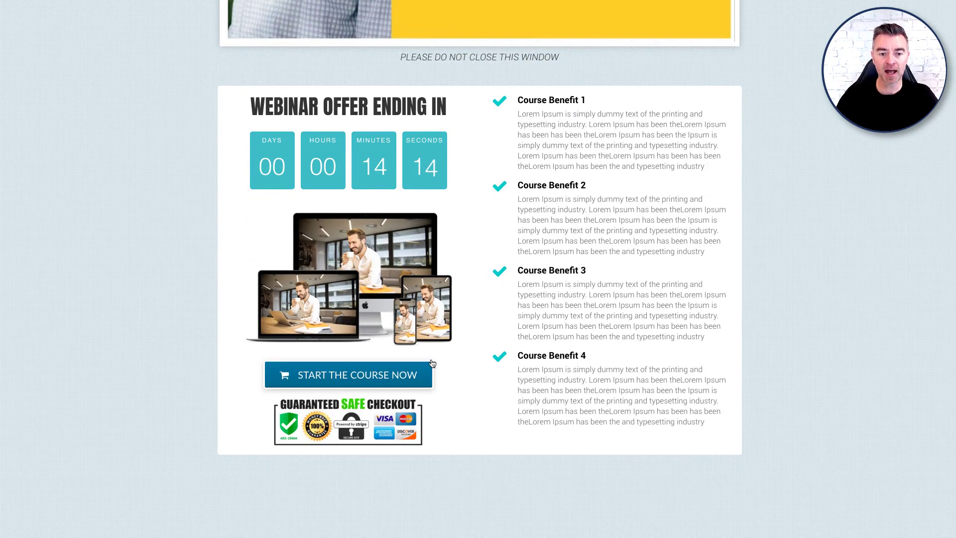
click(362, 378)
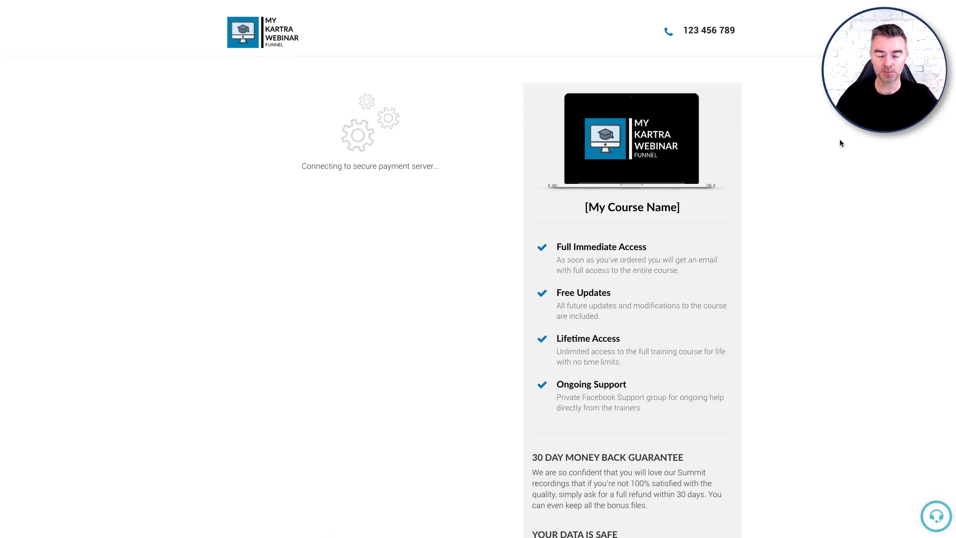
Step: Scroll through the '[My Course Name]' checkout page
scroll(811, 216, down, 5)
scroll(811, 215, up, 5)
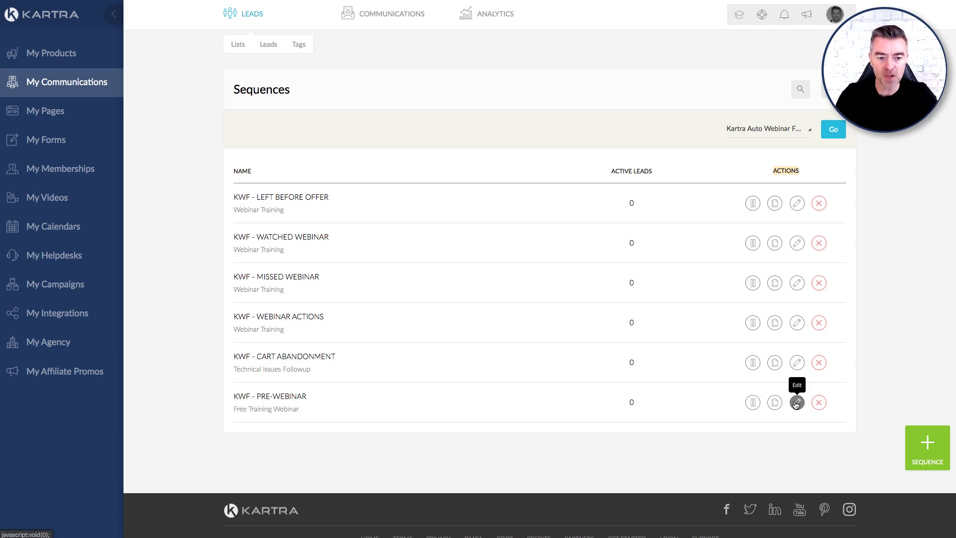
drag(235, 273, 350, 269)
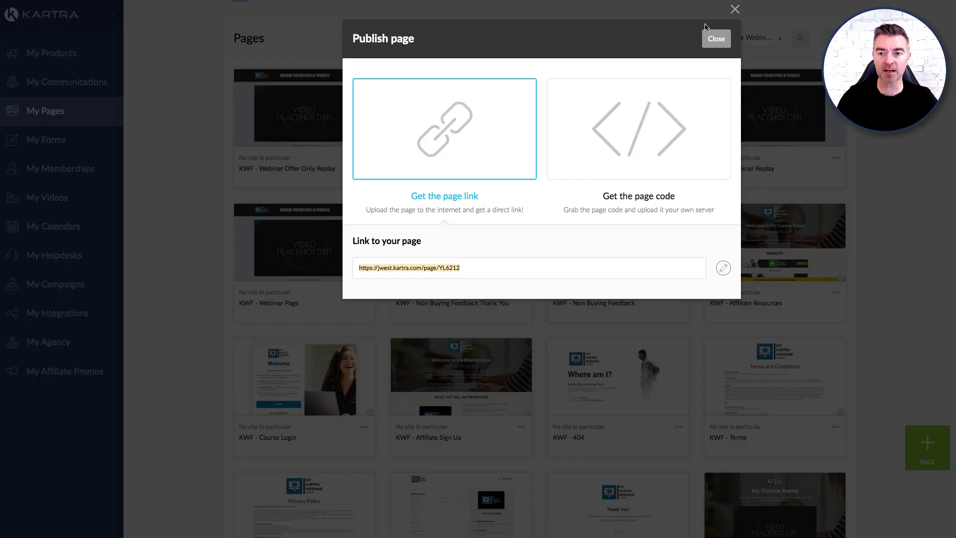
click(711, 38)
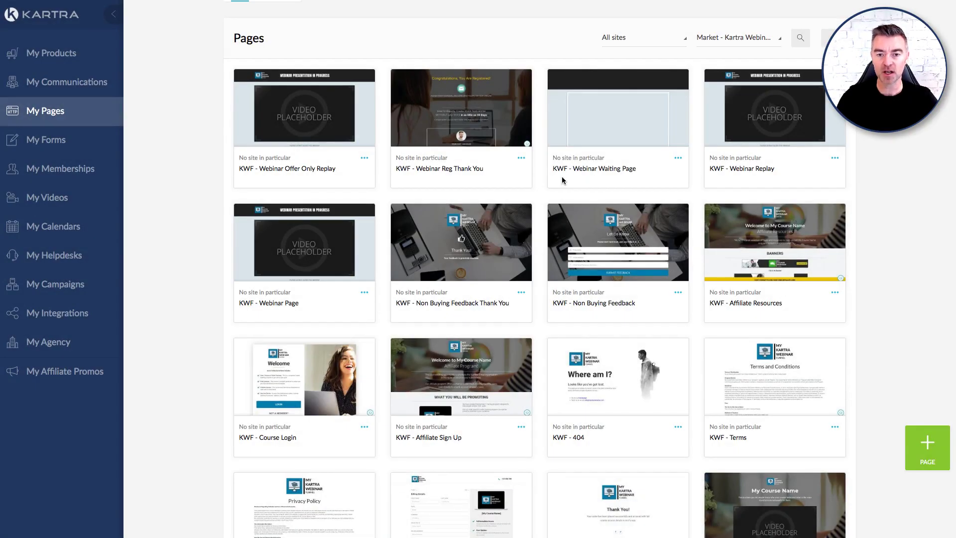
mouse_move(769, 81)
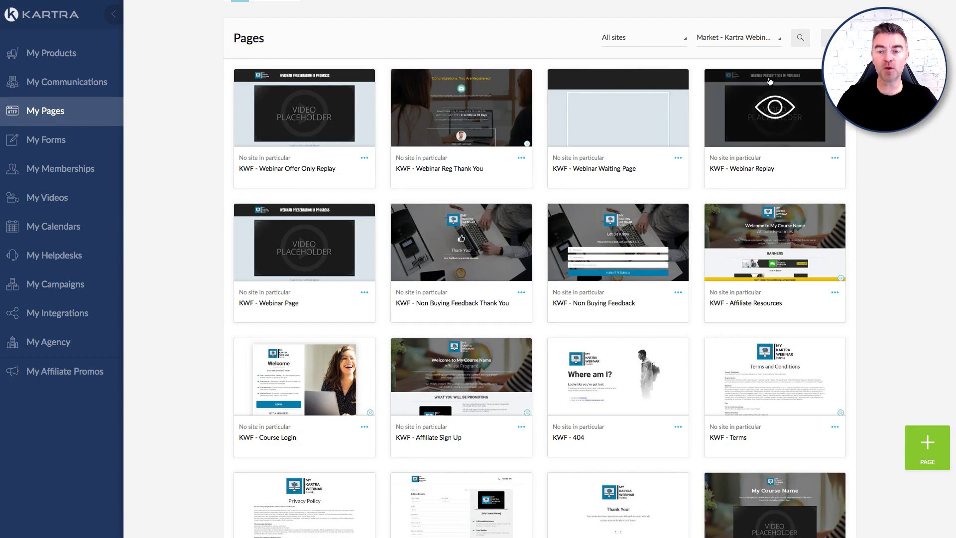
click(773, 106)
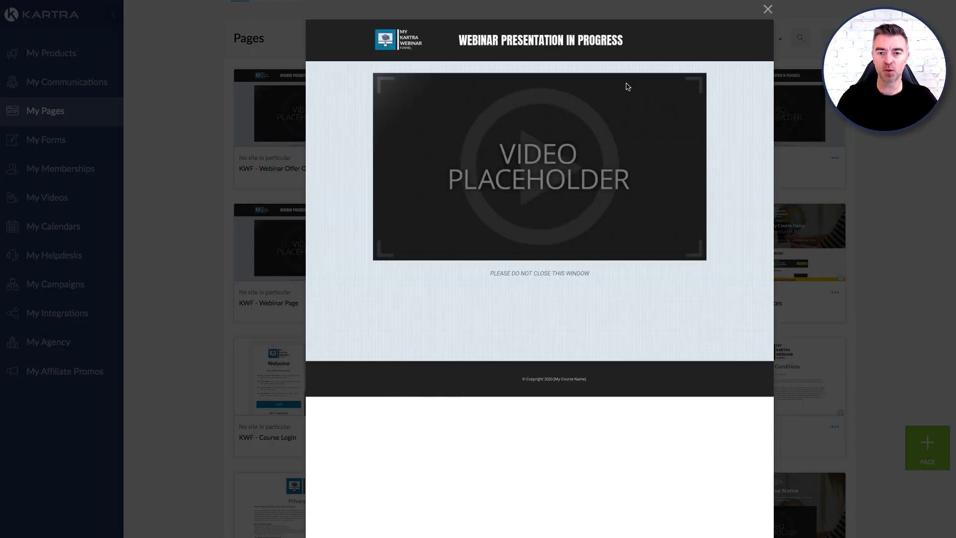
click(767, 10)
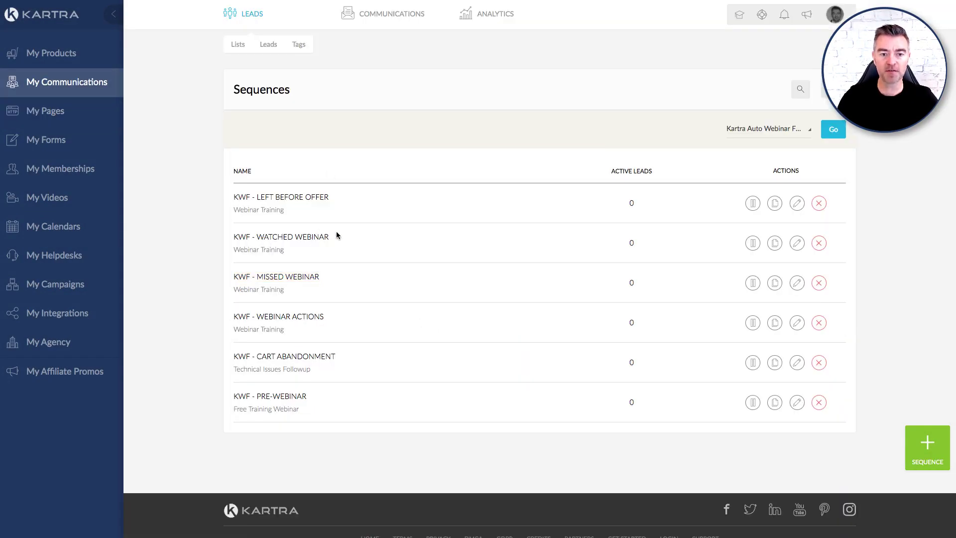
click(797, 243)
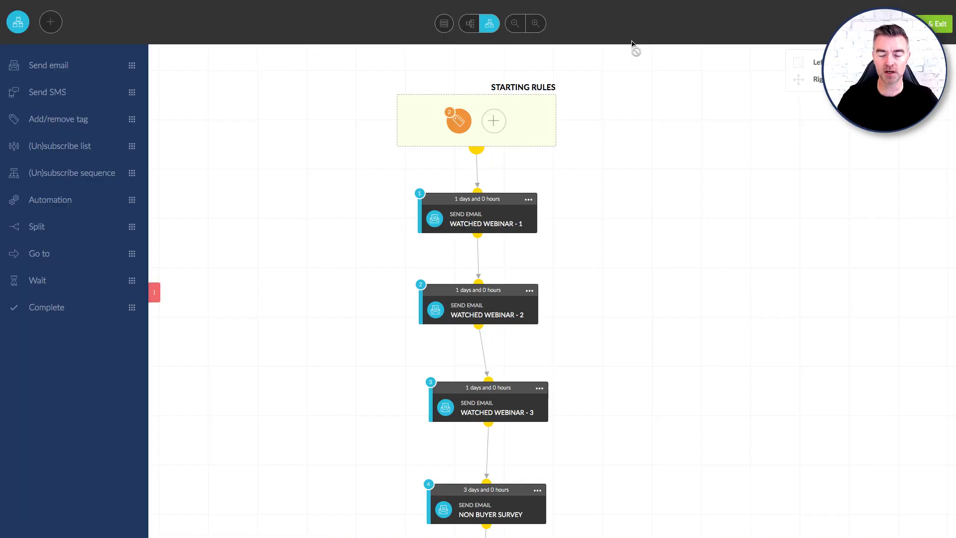
scroll(736, 187, down, 2)
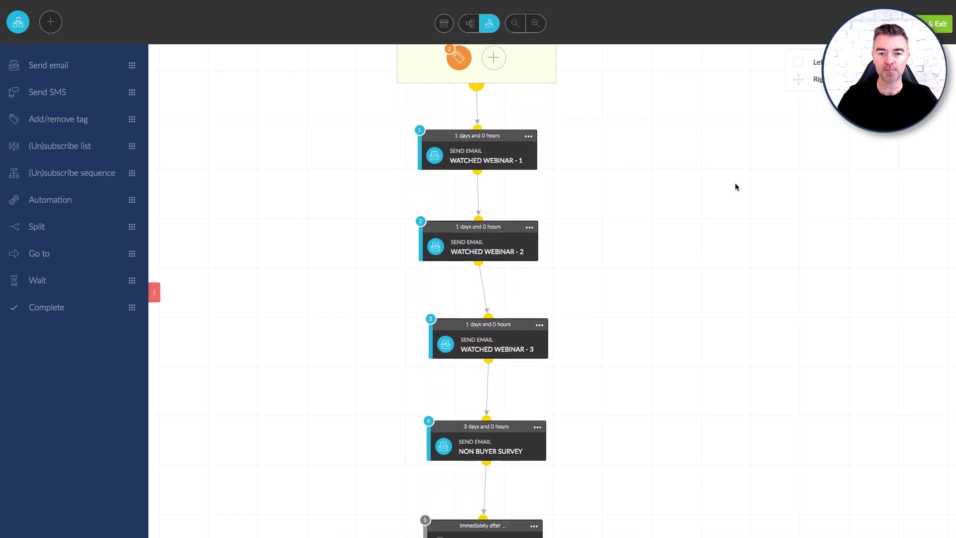
scroll(509, 263, down, 1)
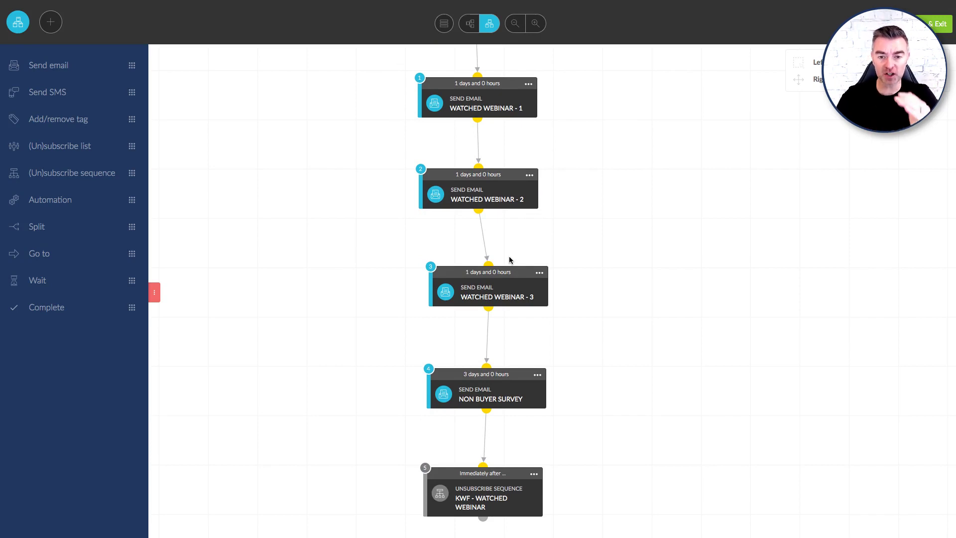
scroll(509, 260, up, 2)
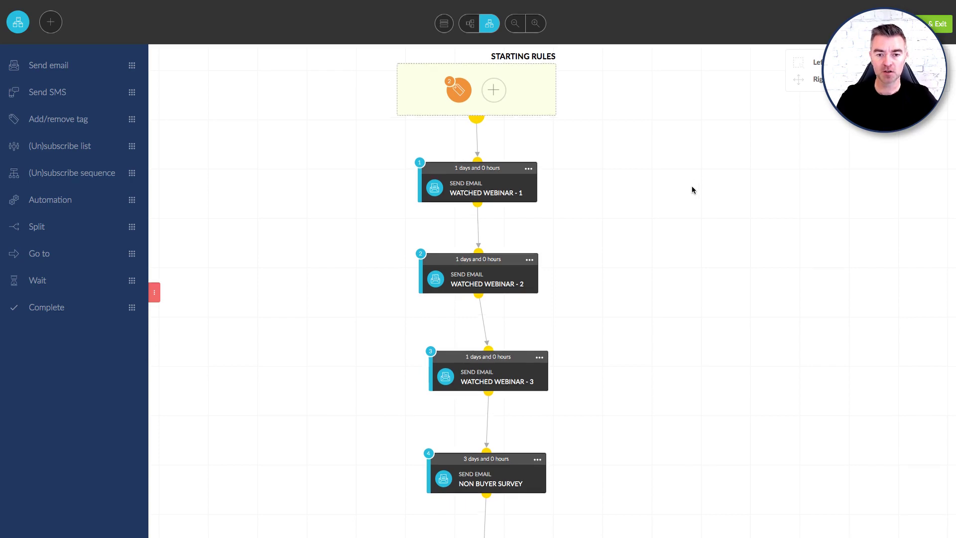
scroll(692, 188, down, 2)
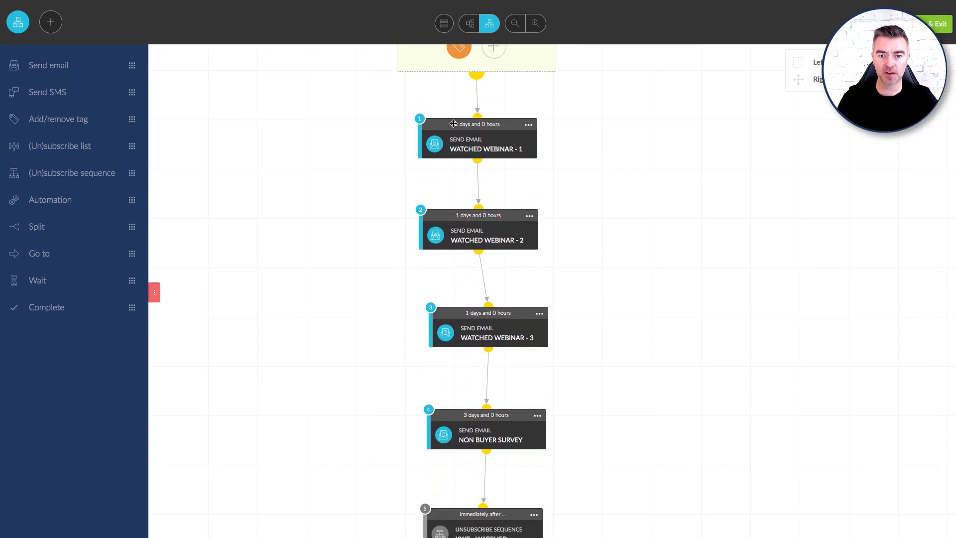
click(478, 145)
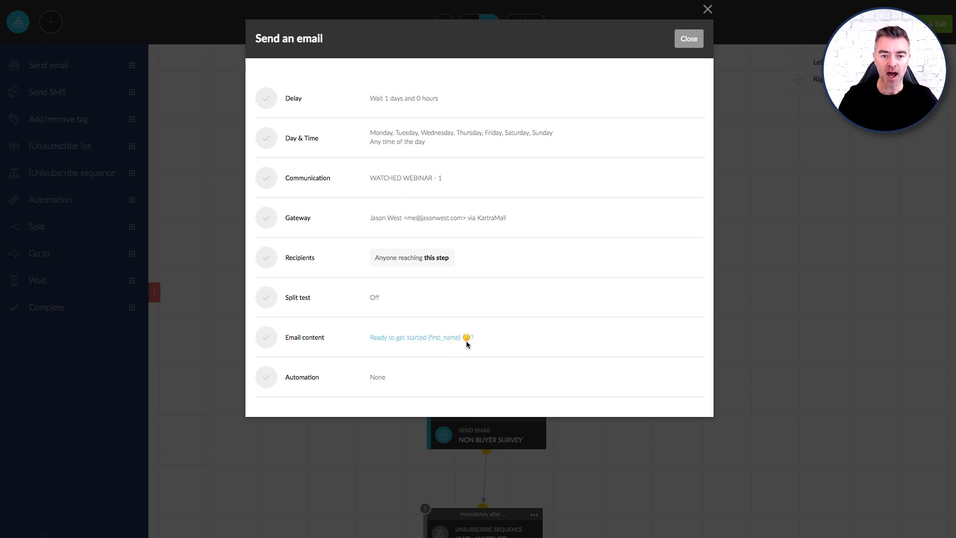
click(394, 340)
scroll(591, 290, down, 4)
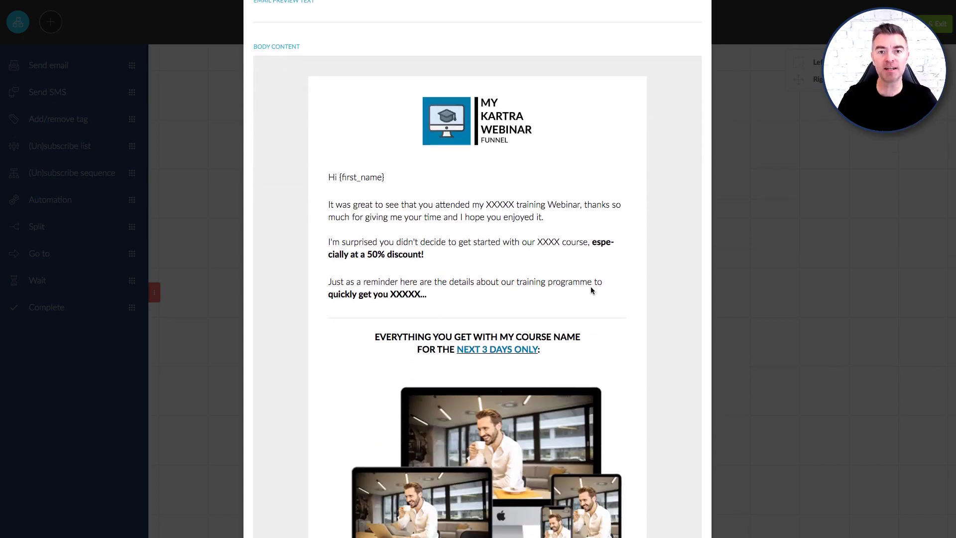
scroll(591, 290, down, 2)
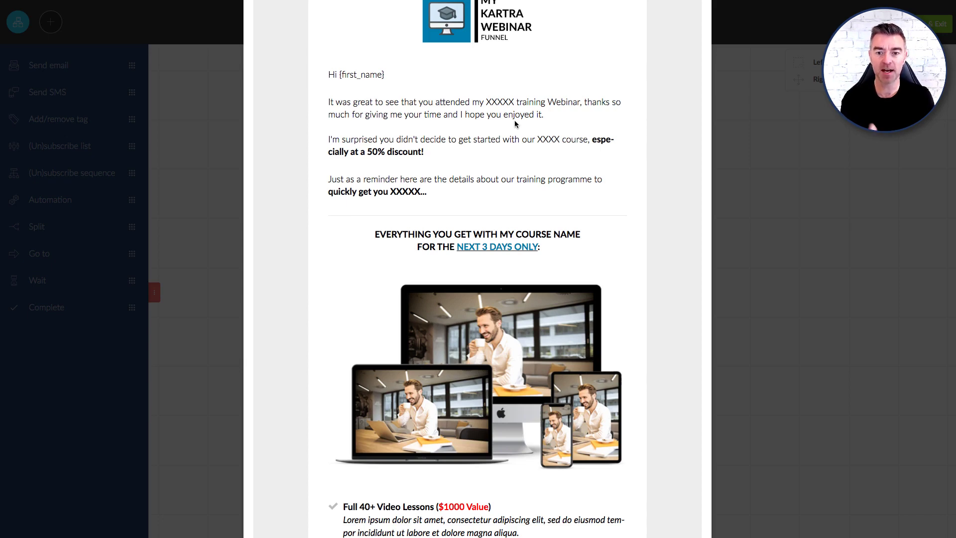
scroll(571, 238, down, 5)
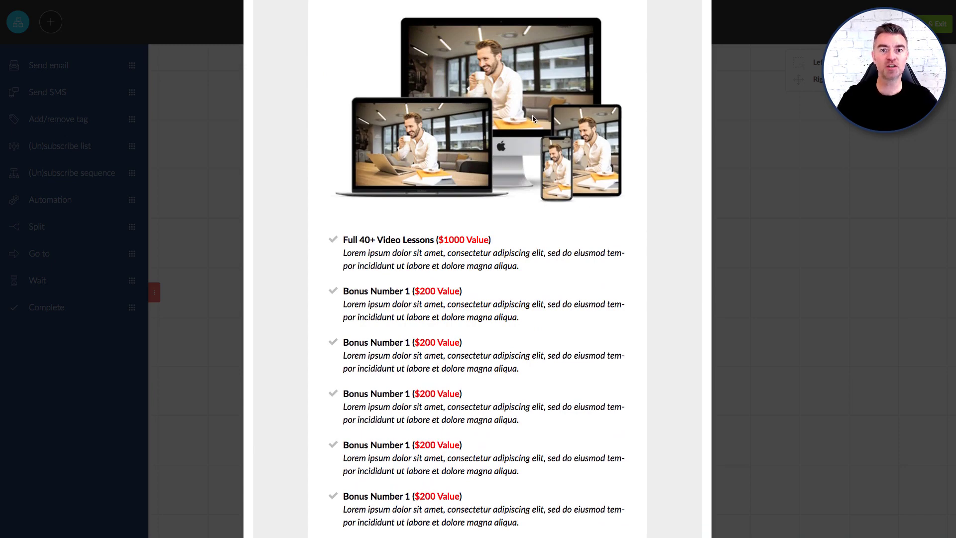
scroll(514, 171, down, 5)
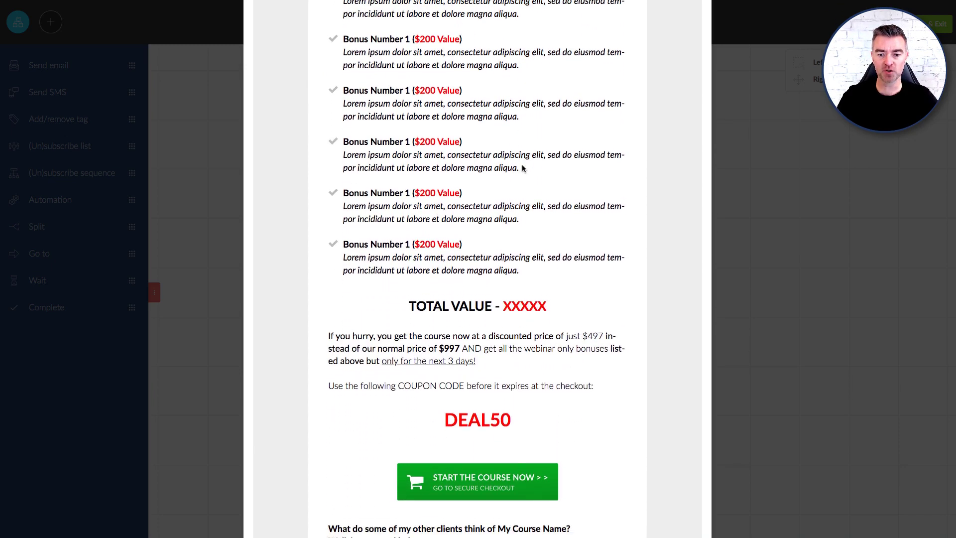
scroll(529, 162, down, 2)
scroll(522, 161, down, 3)
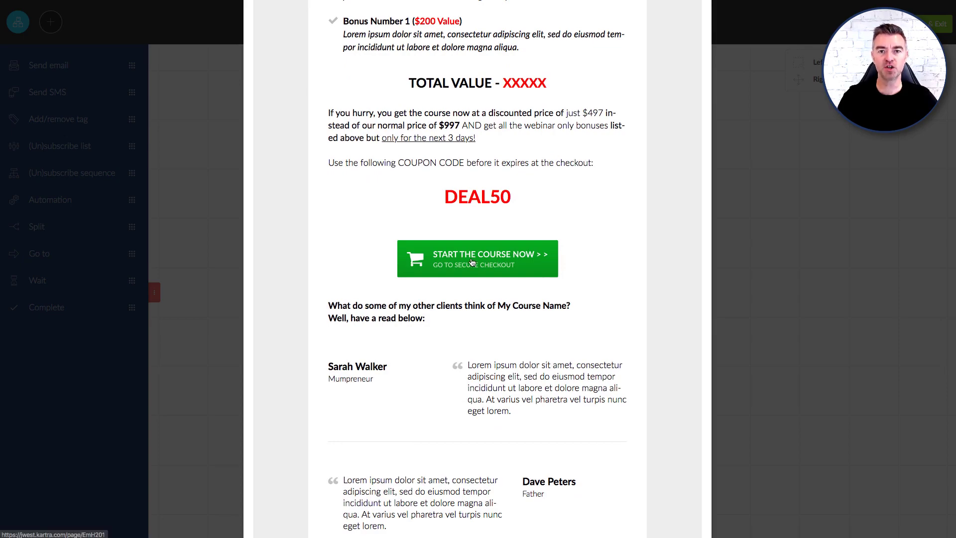
scroll(472, 263, down, 3)
scroll(548, 209, up, 10)
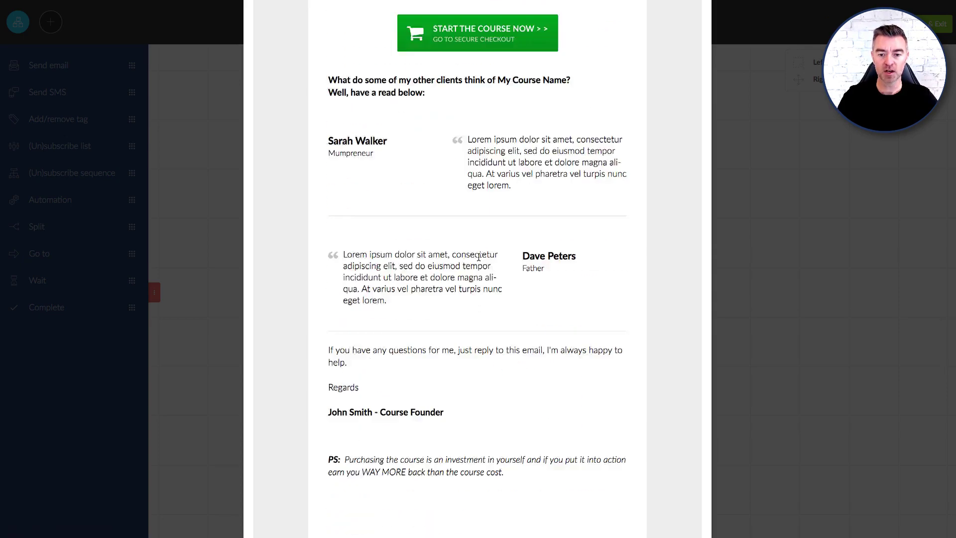
scroll(567, 184, up, 5)
click(688, 36)
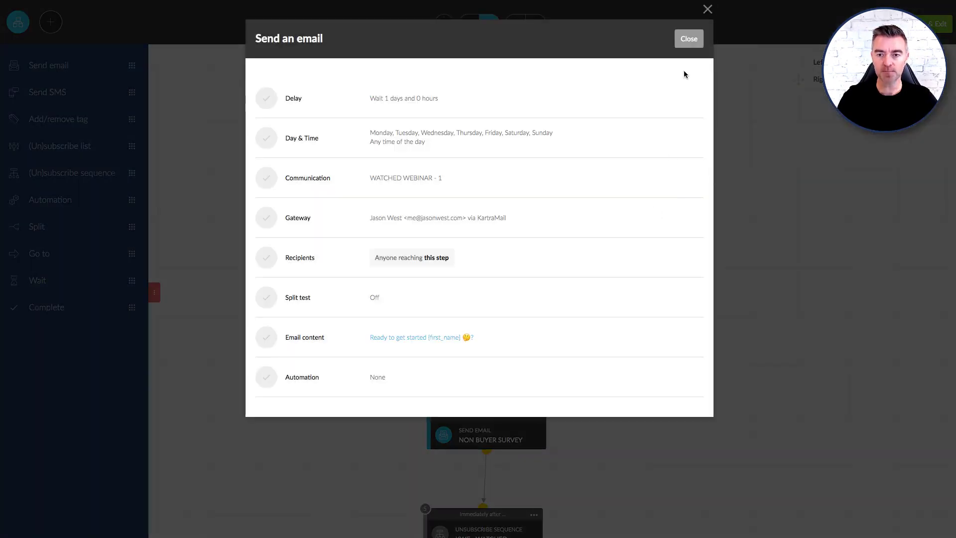
click(689, 29)
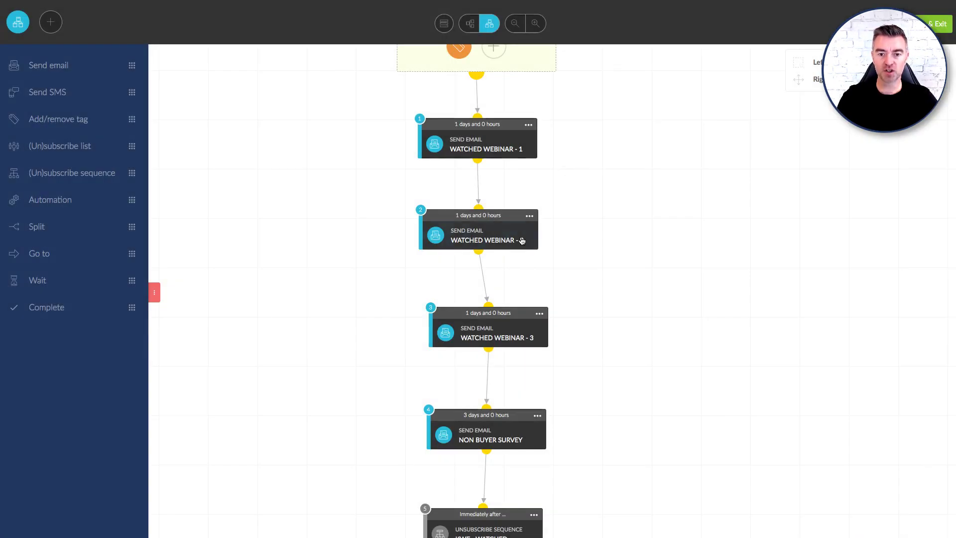
Step: Preview and read through the WATCHED WEBINAR - 2 email's content
mouse_move(478, 238)
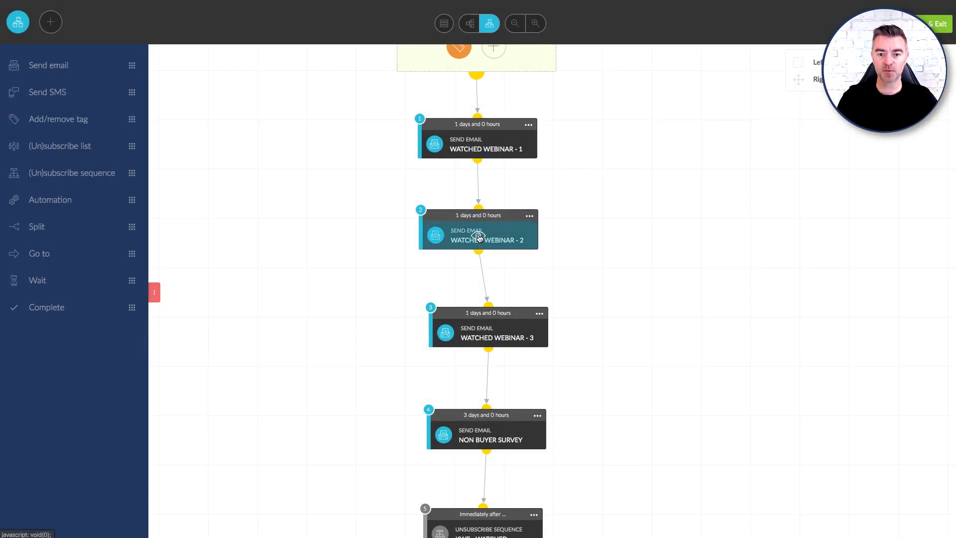
click(478, 237)
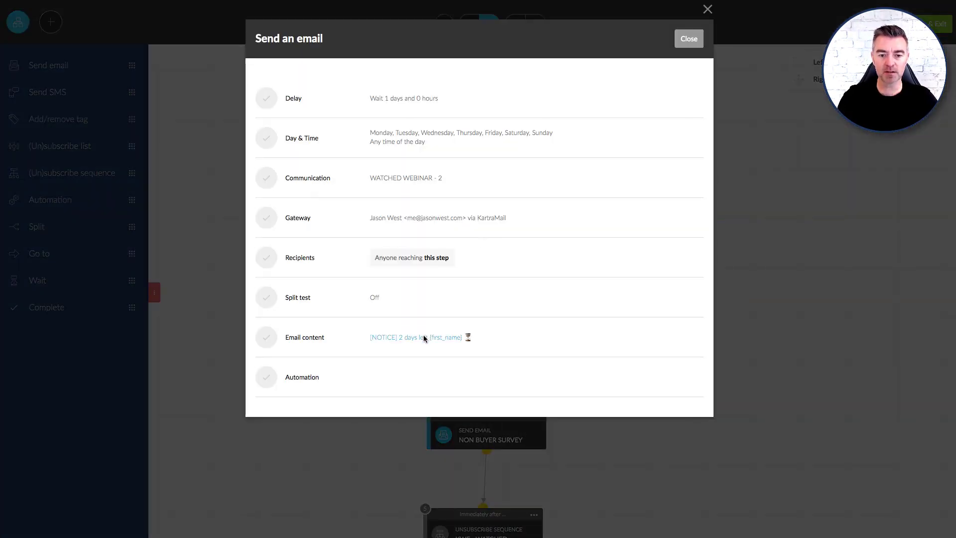
click(417, 339)
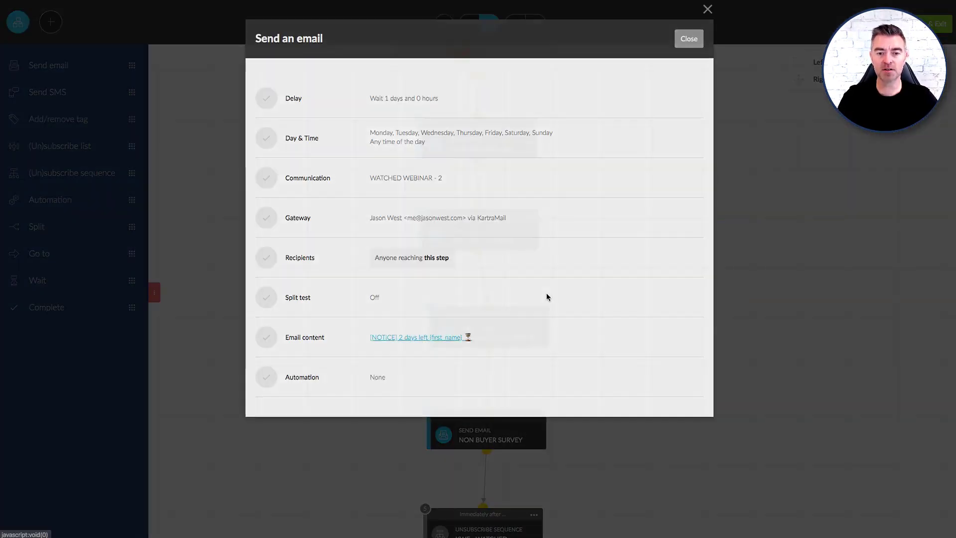
scroll(568, 313, down, 5)
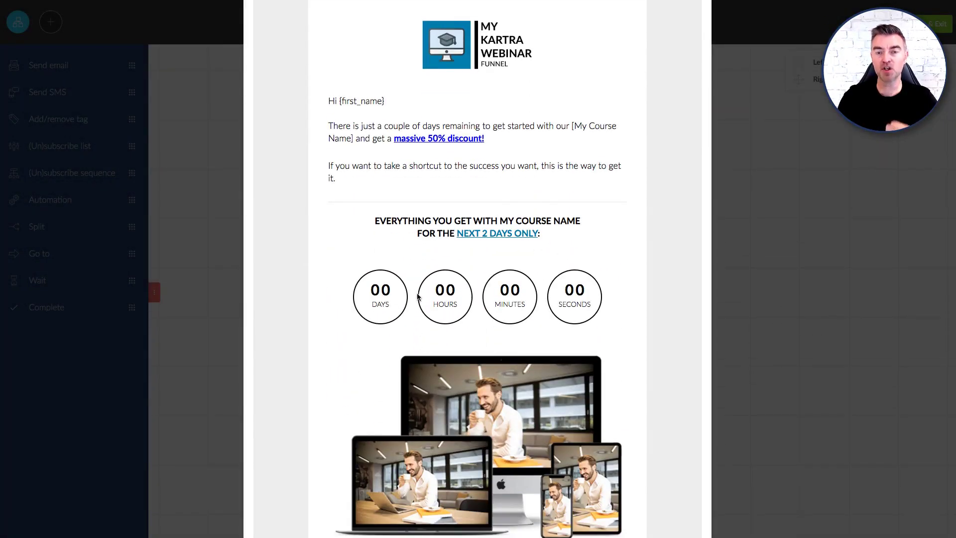
scroll(452, 291, down, 5)
scroll(524, 293, up, 10)
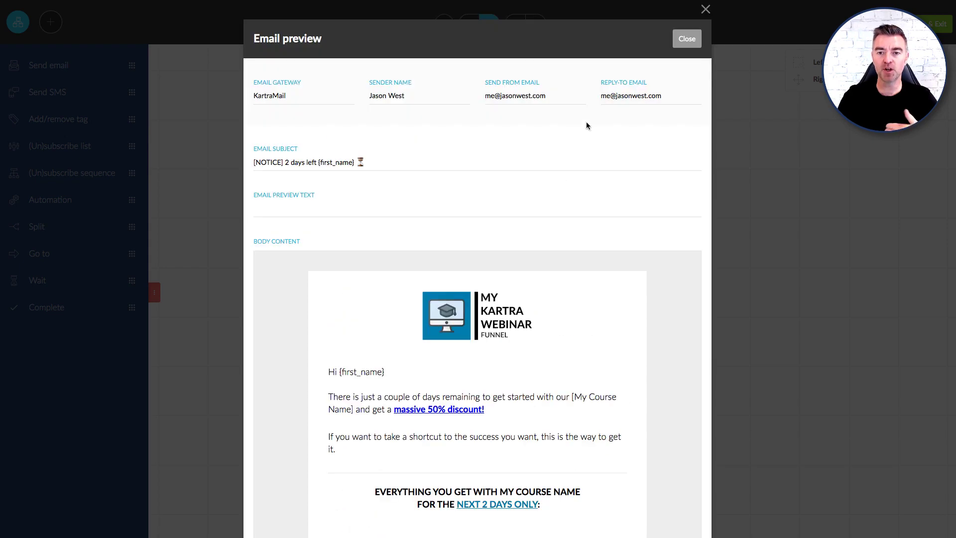
Step: Close the email preview, then inspect and close the NON BUYER SURVEY email's details
click(679, 41)
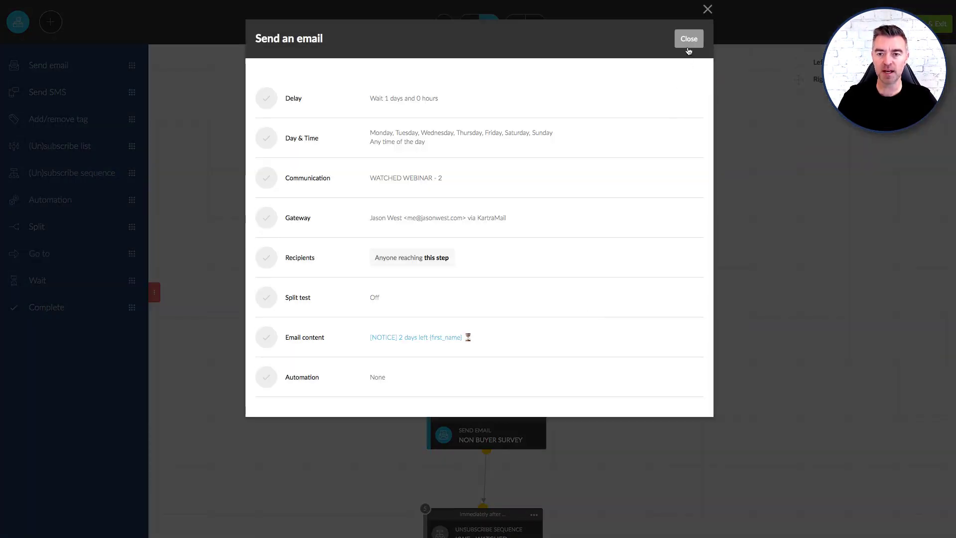
click(689, 50)
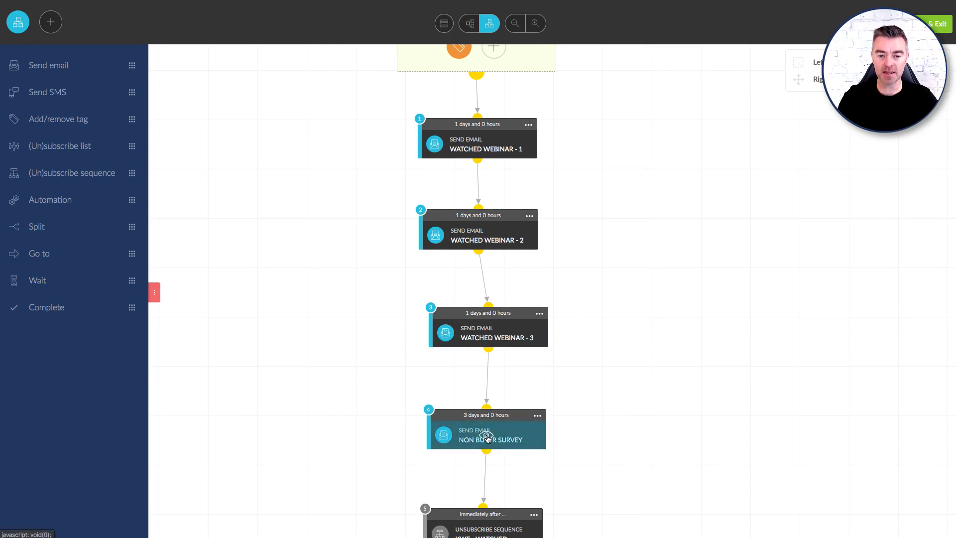
click(508, 434)
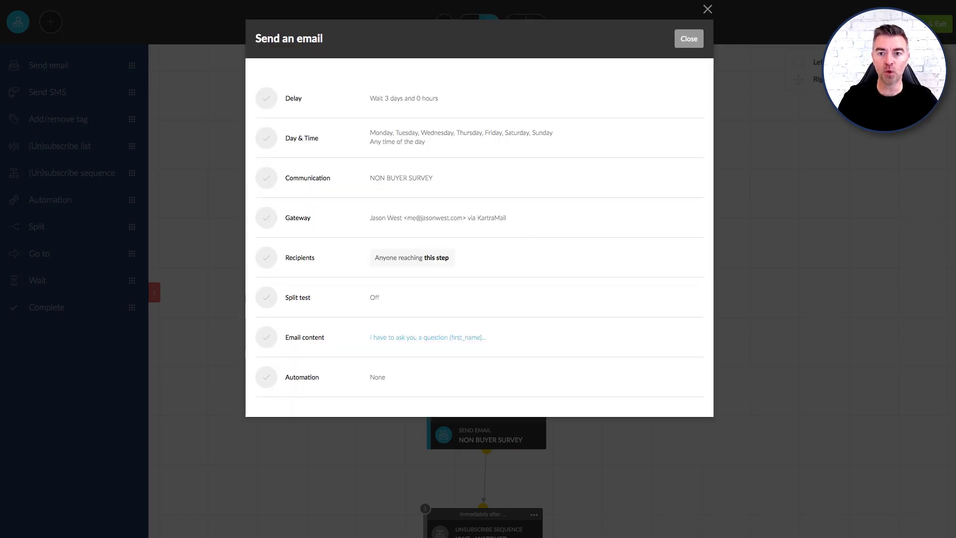
click(689, 40)
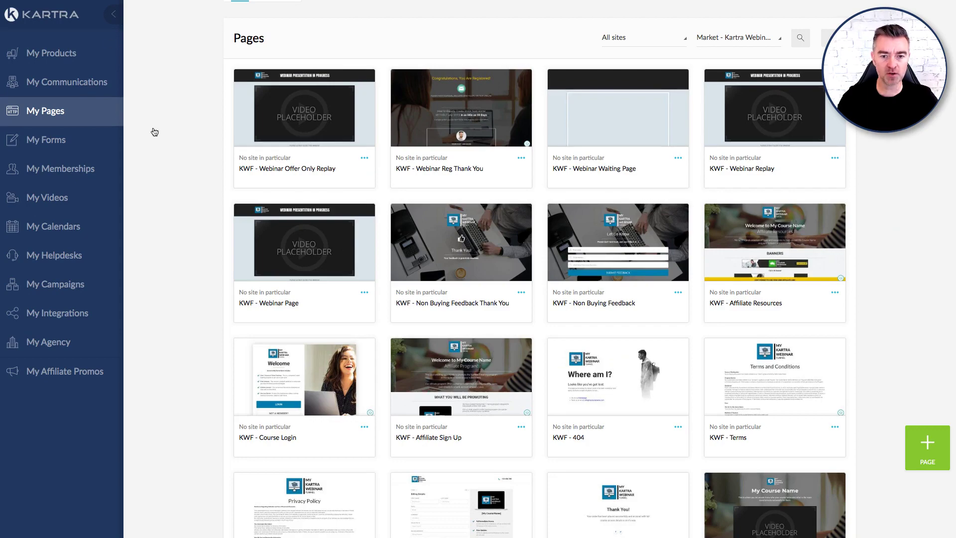
mouse_move(595, 259)
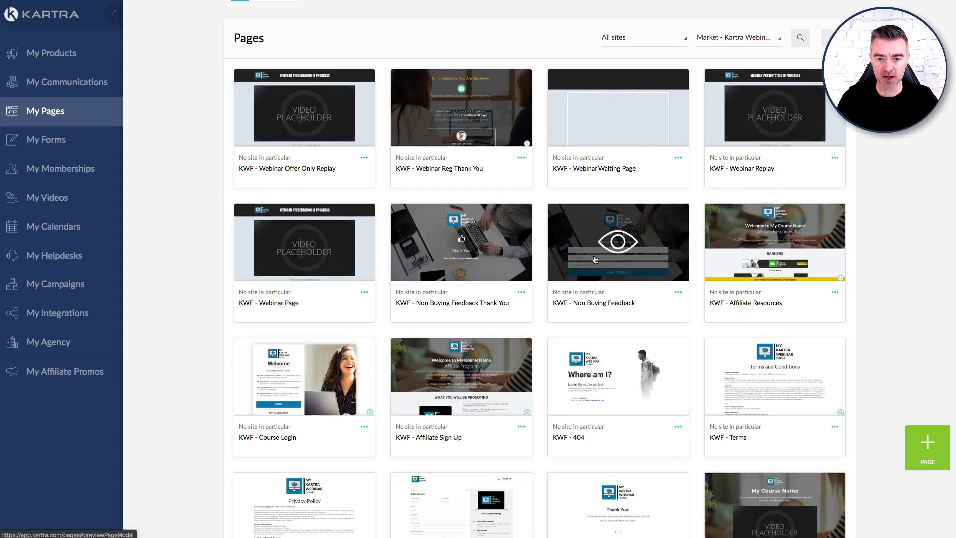
click(622, 246)
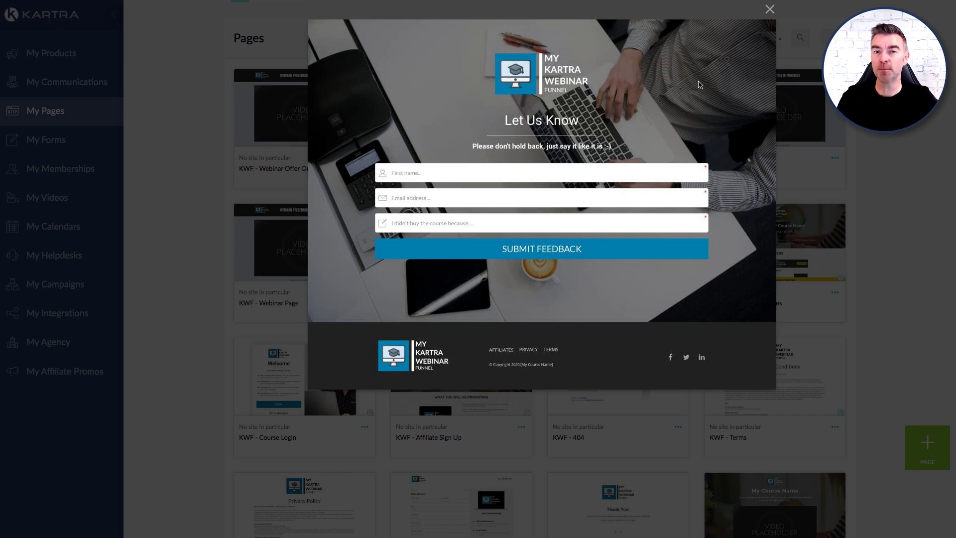
click(770, 9)
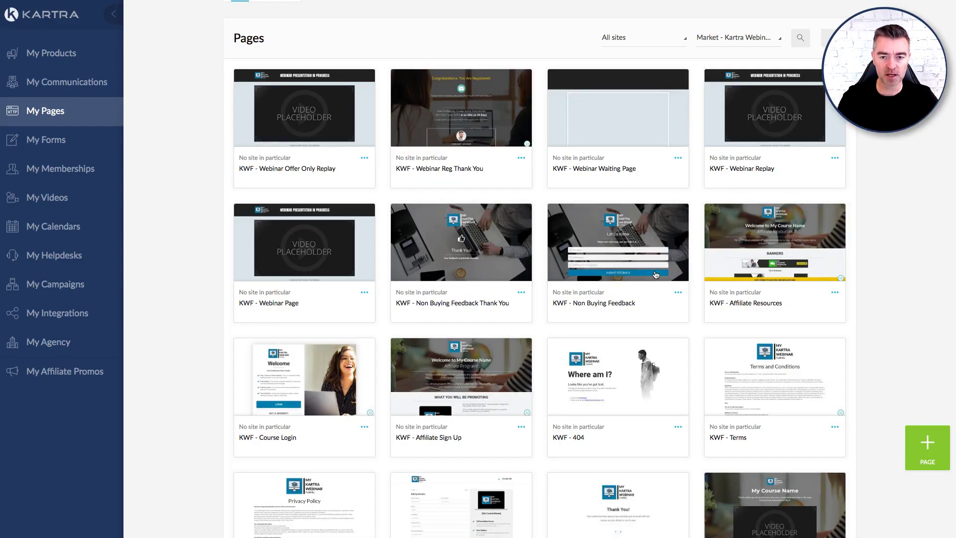
Step: Copy the KWF - My Course Sales page's direct link and load it in a private window
scroll(657, 272, down, 5)
click(835, 344)
click(861, 320)
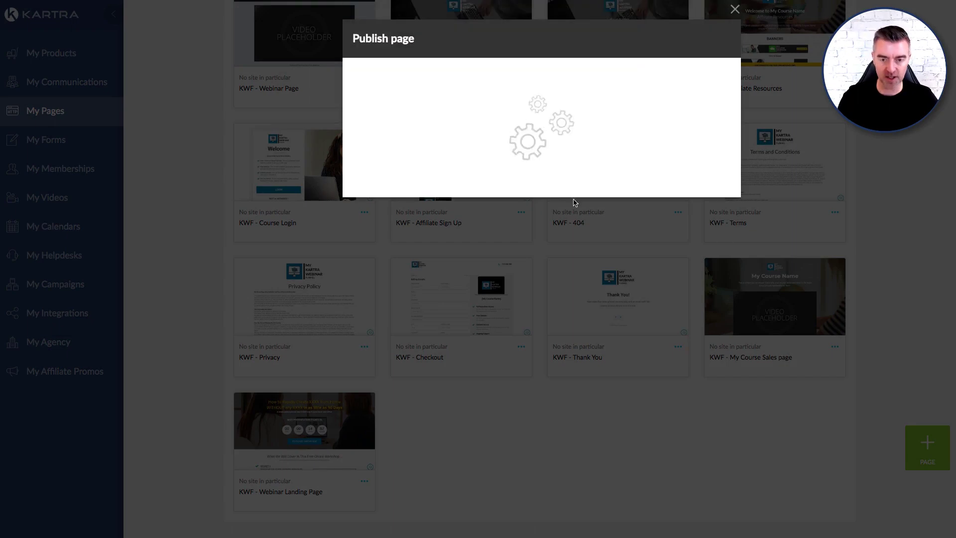
click(525, 169)
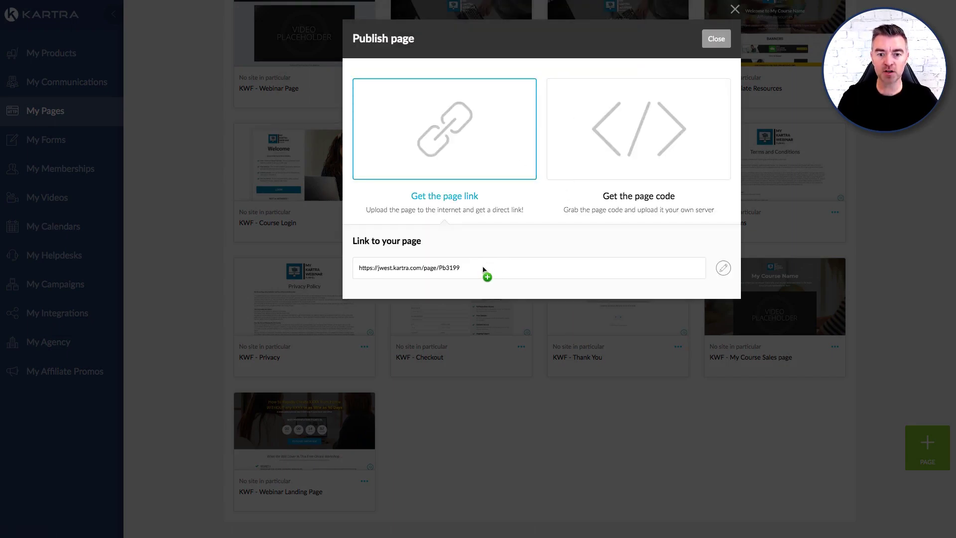
drag(486, 272, 334, 275)
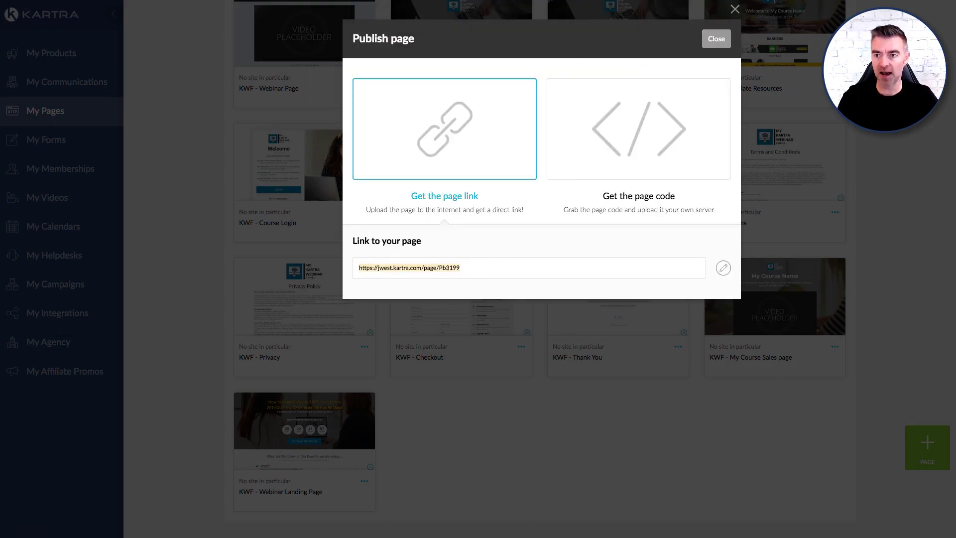
key(ctrl+c)
key(ctrl+shift+n)
key(ctrl+v)
key(Return)
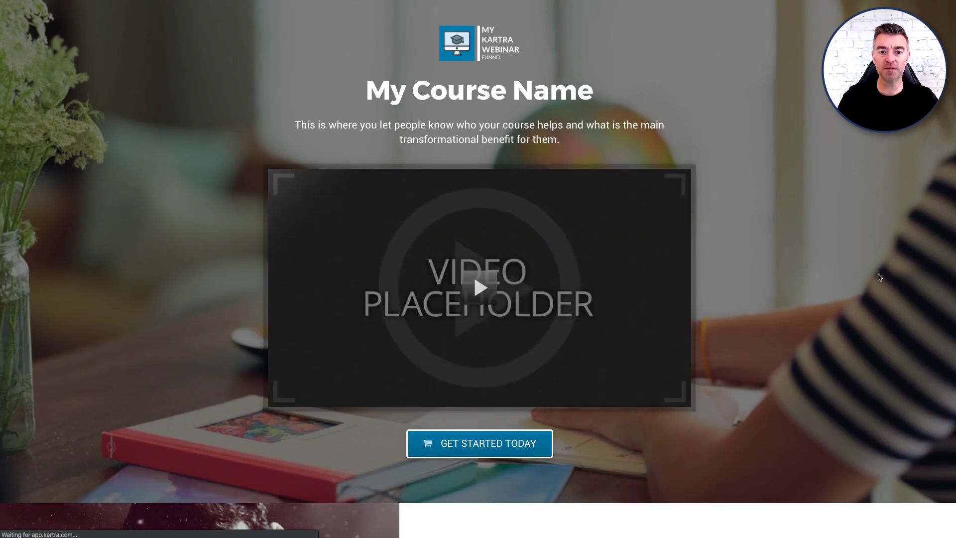
Step: Read through the published My Course sales page, highlighting its intro paragraph
scroll(576, 234, down, 3)
scroll(642, 243, down, 5)
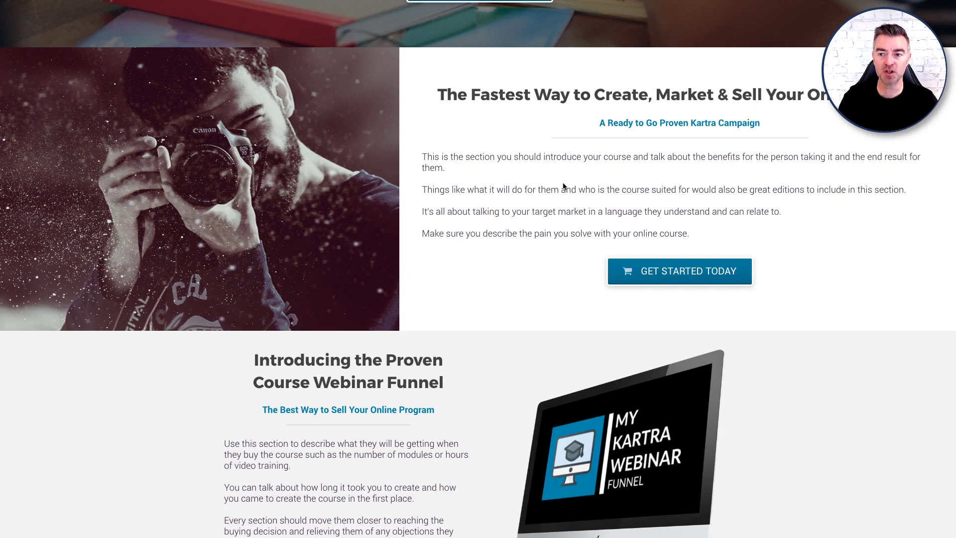
scroll(563, 184, down, 1)
drag(422, 98, 445, 109)
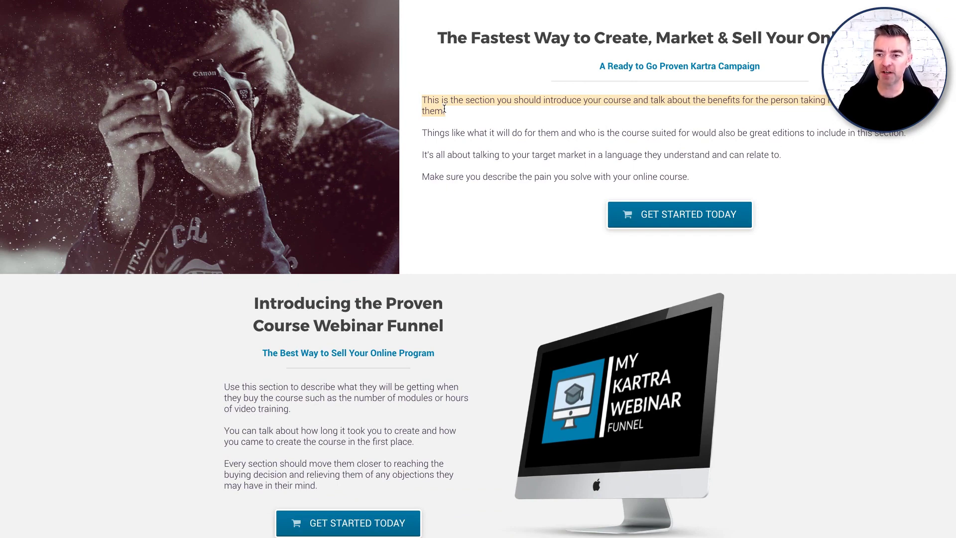
drag(445, 109, 633, 130)
scroll(513, 159, down, 2)
scroll(456, 296, down, 7)
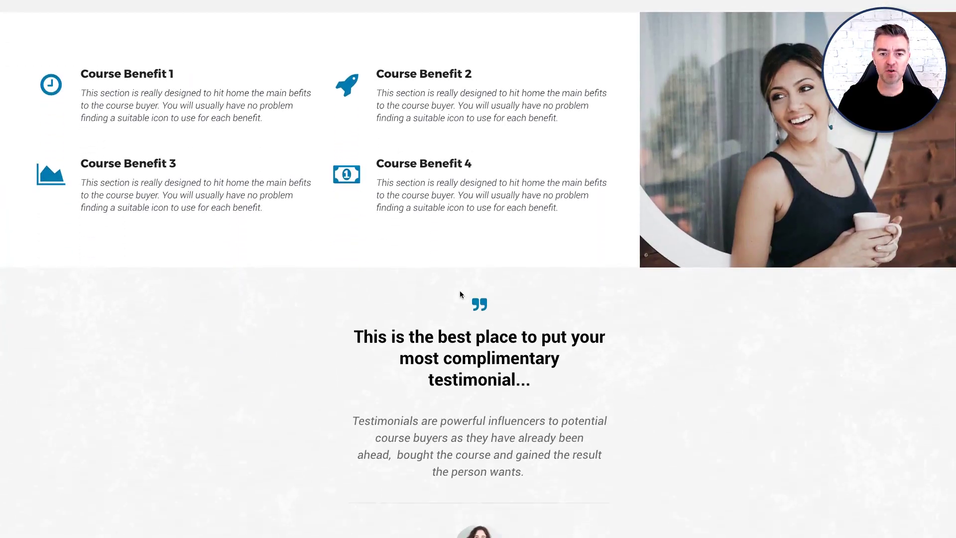
scroll(495, 209, down, 3)
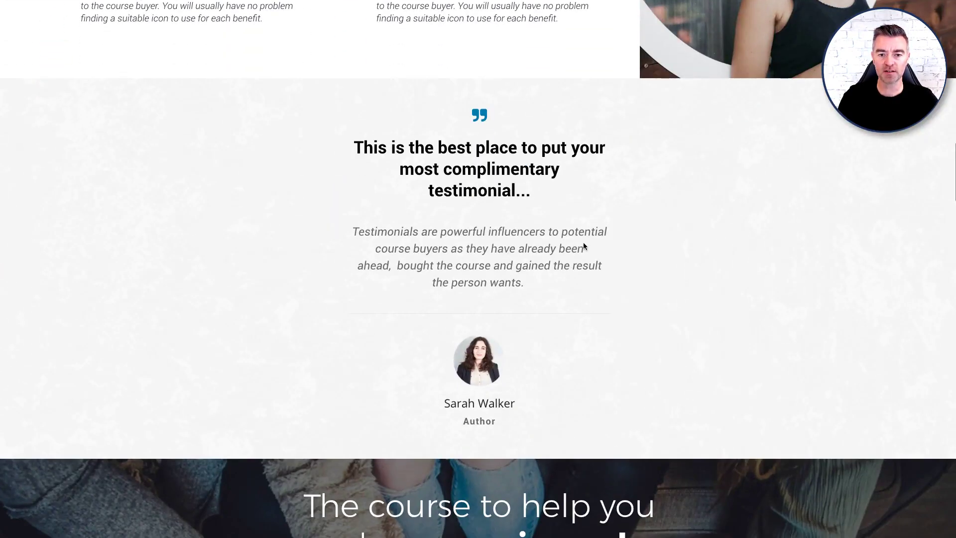
scroll(603, 246, down, 3)
scroll(621, 250, down, 12)
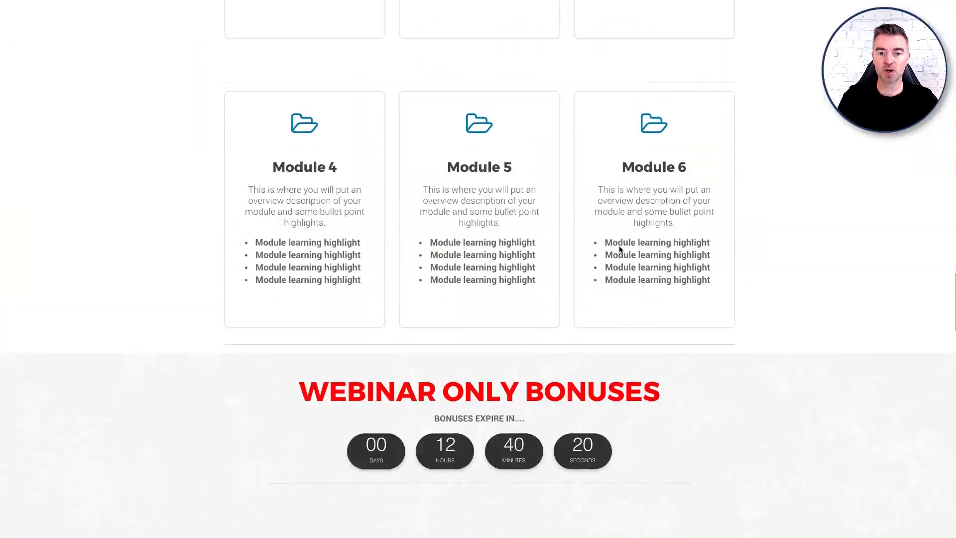
scroll(620, 249, down, 6)
scroll(619, 248, up, 15)
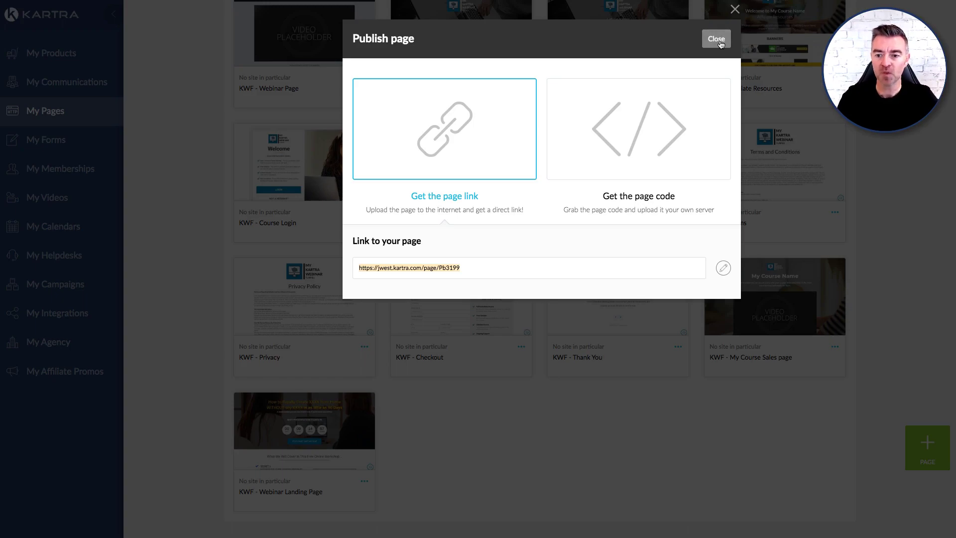
Step: Close the Publish page dialog and scan the Sequences list's active lead counts
click(720, 39)
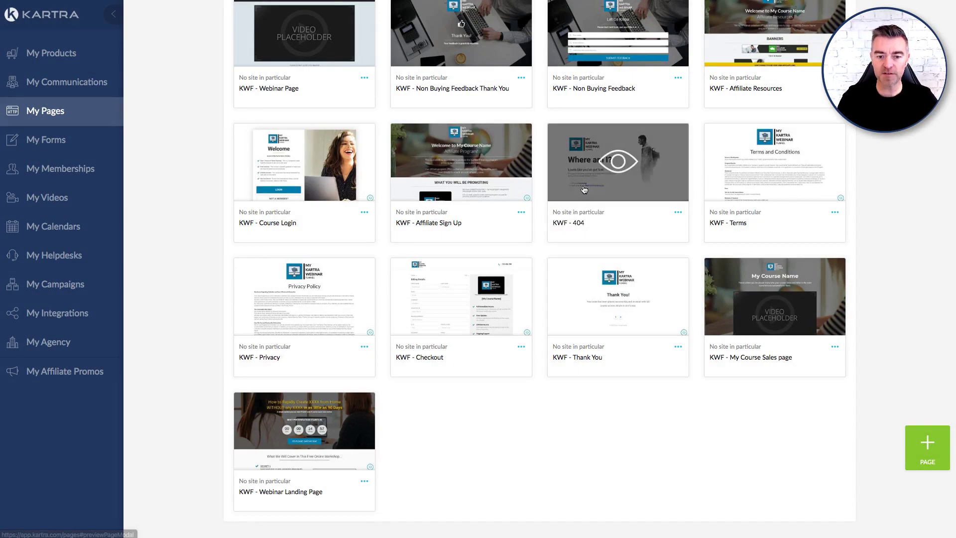
scroll(594, 277, up, 1)
scroll(591, 338, down, 1)
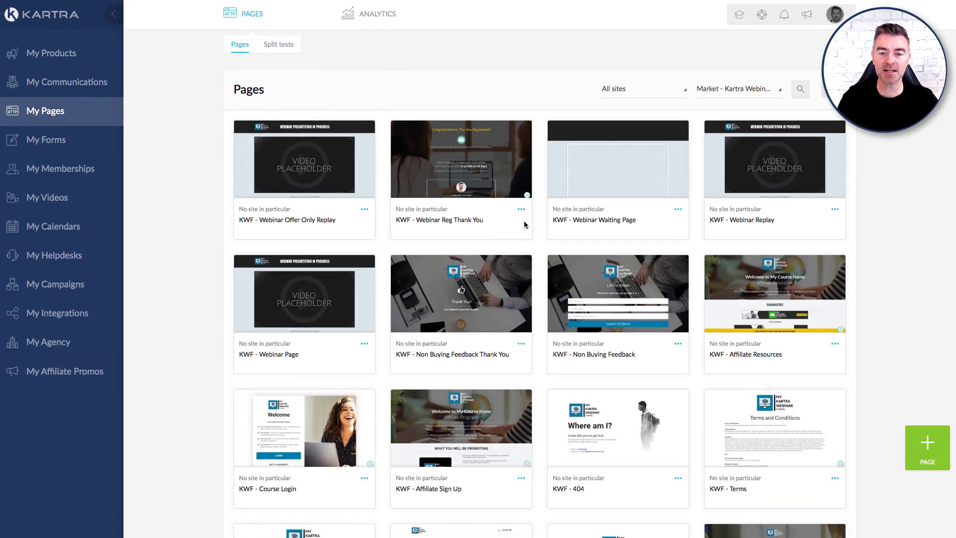
mouse_move(438, 152)
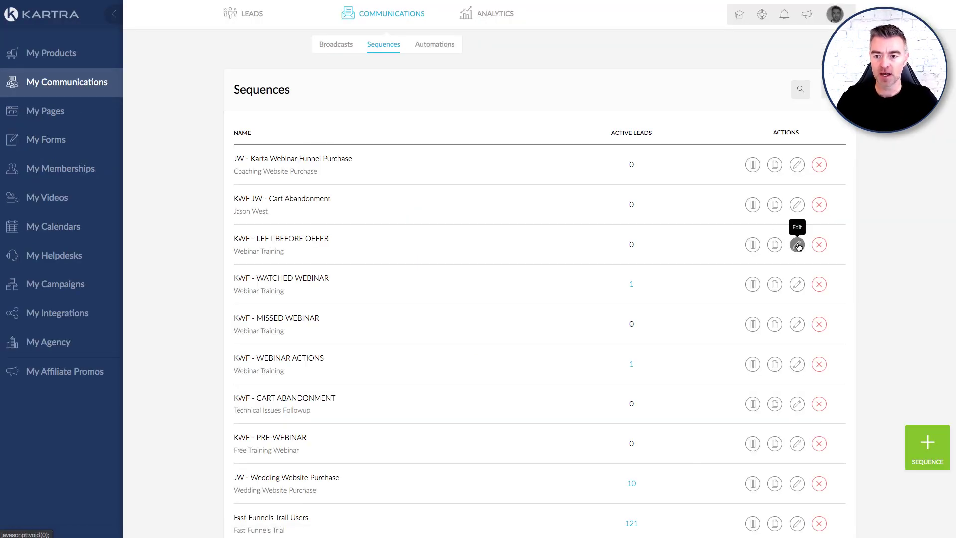
Step: Edit KWF - LEFT BEFORE OFFER and preview its first email, 'You missed the best part!'
click(797, 244)
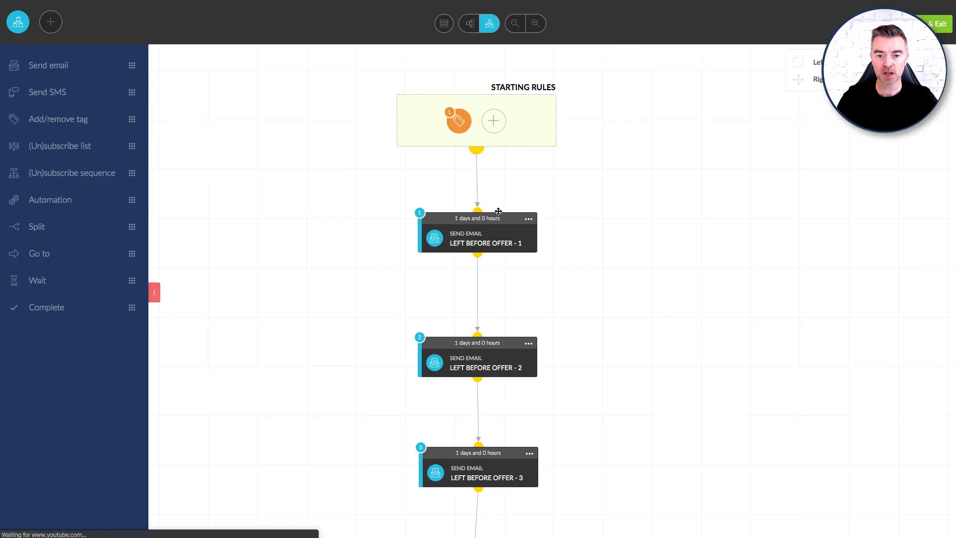
click(478, 241)
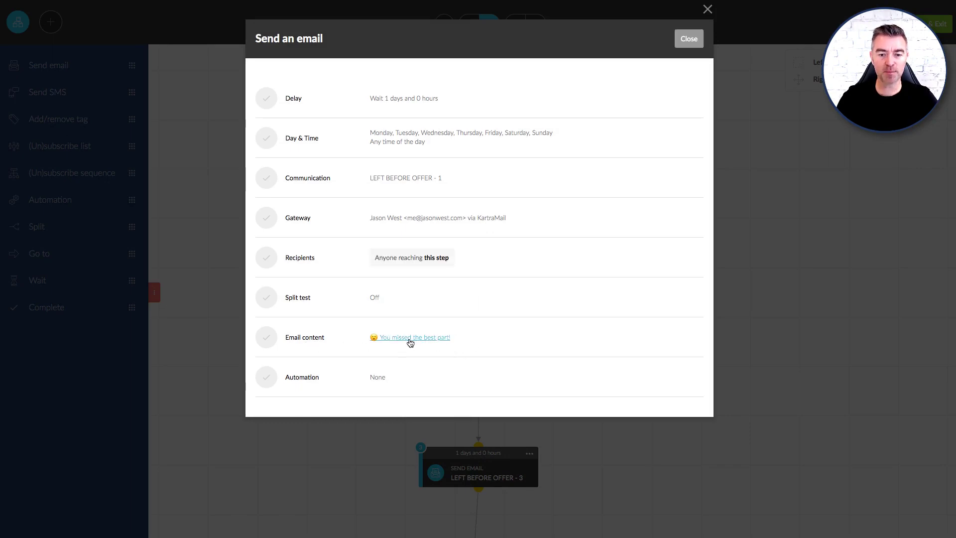
click(408, 338)
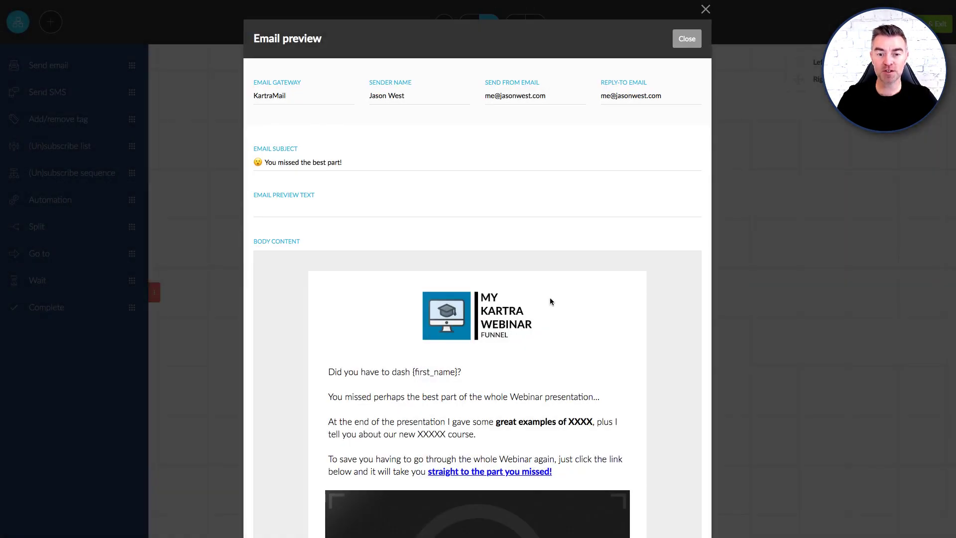
scroll(647, 310, down, 2)
scroll(655, 310, down, 5)
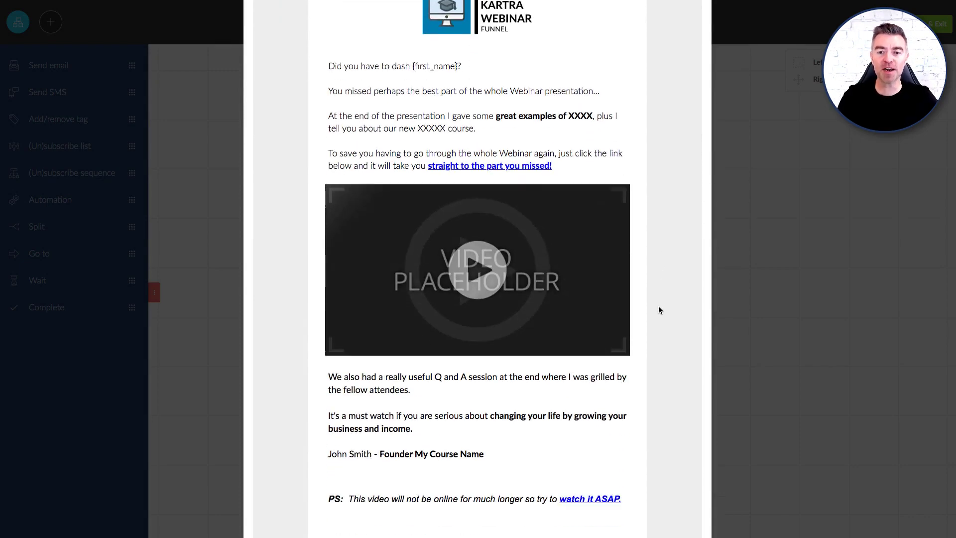
scroll(658, 309, up, 1)
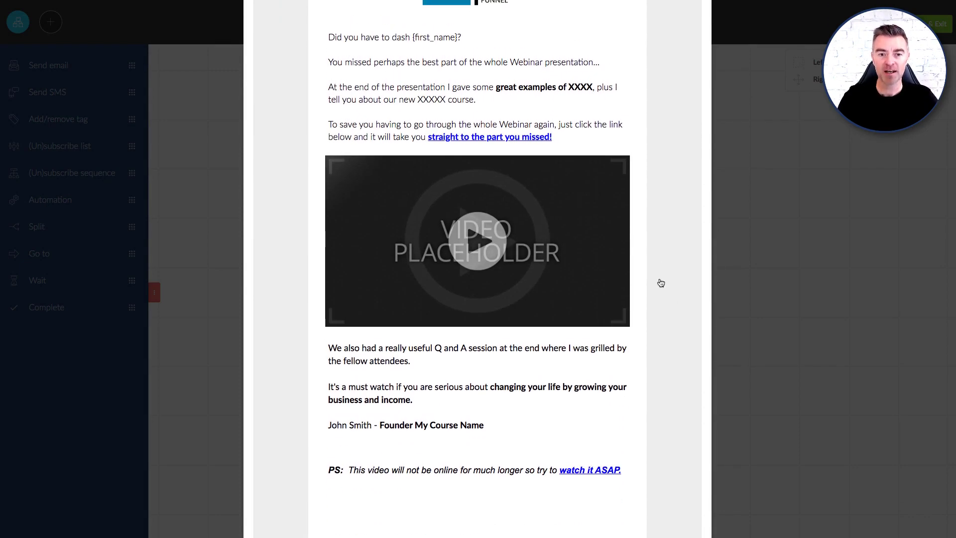
drag(329, 124, 587, 134)
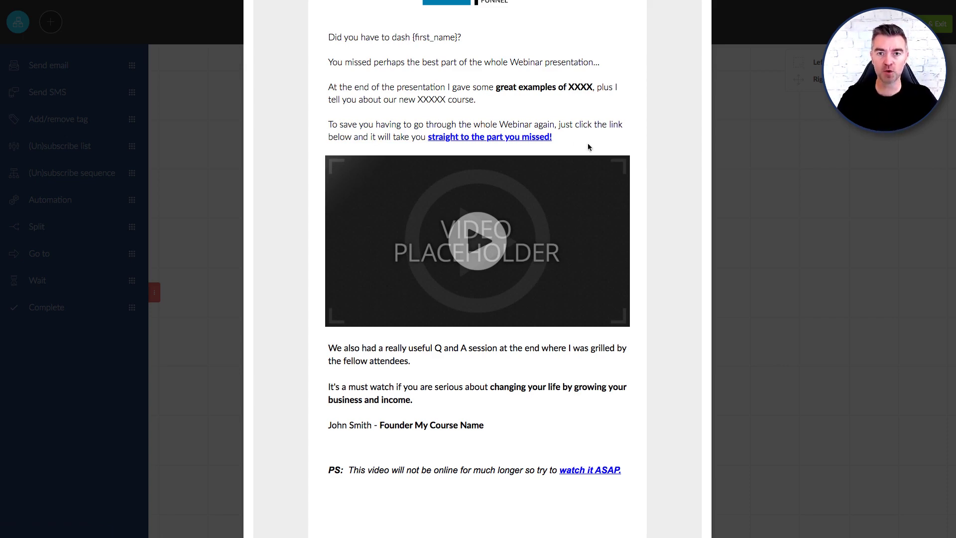
scroll(590, 145, up, 6)
click(687, 38)
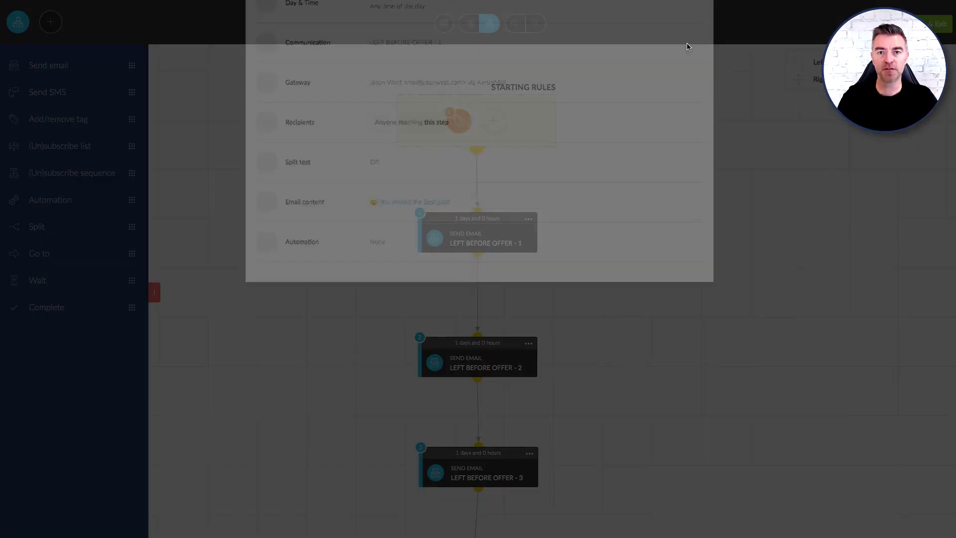
Step: Scroll down the Left Before Offer sequence canvas
scroll(689, 43, down, 1)
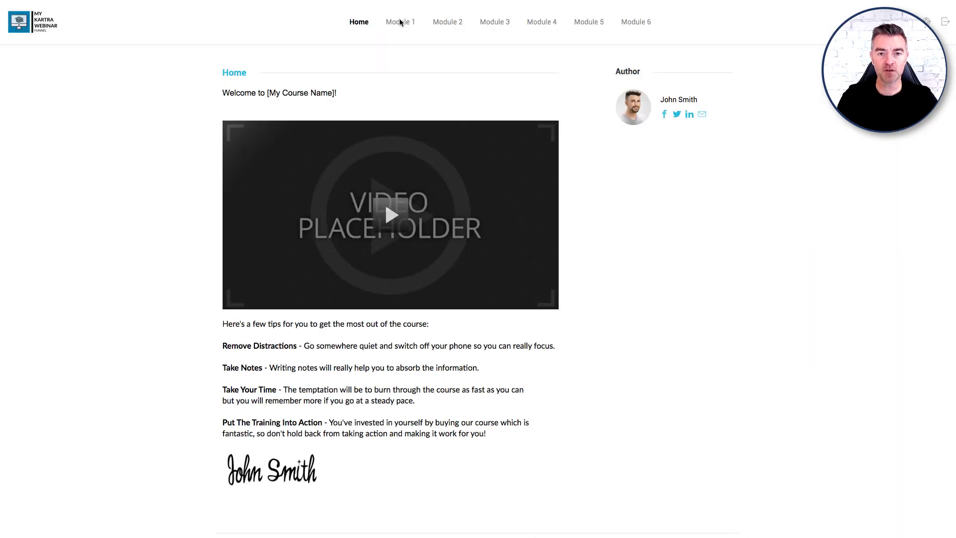
Step: Go to Lesson 1 under Module 6 in the membership portal menu
mouse_move(399, 19)
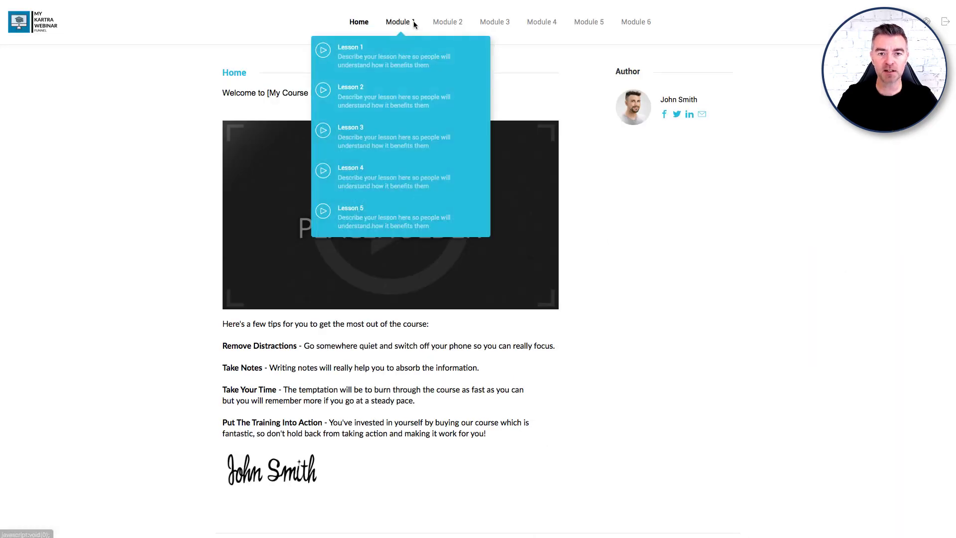
mouse_move(550, 24)
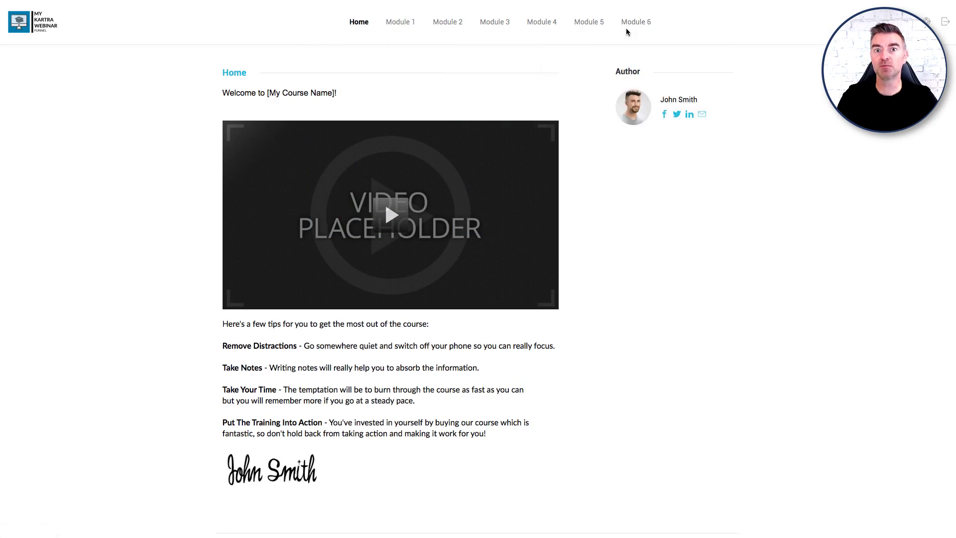
mouse_move(637, 26)
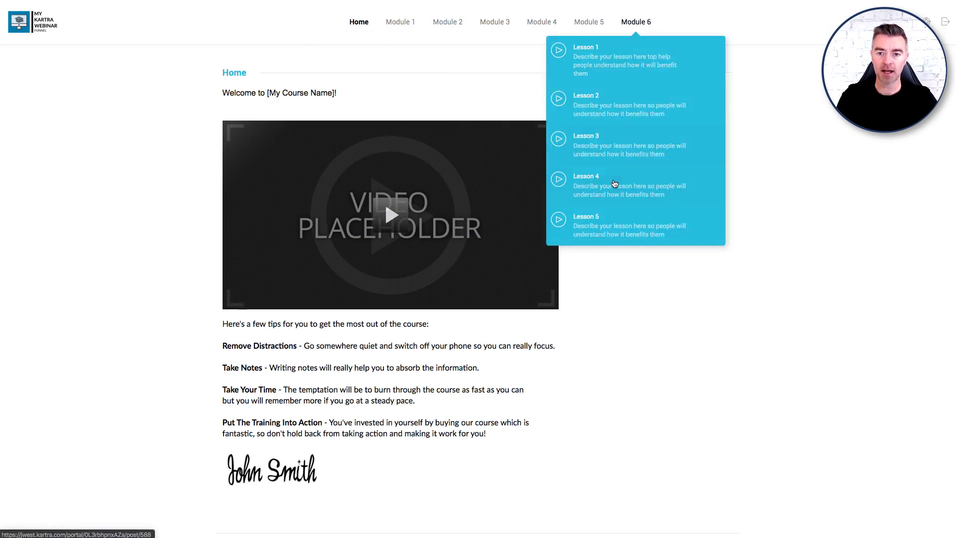
scroll(616, 193, down, 1)
scroll(616, 193, up, 1)
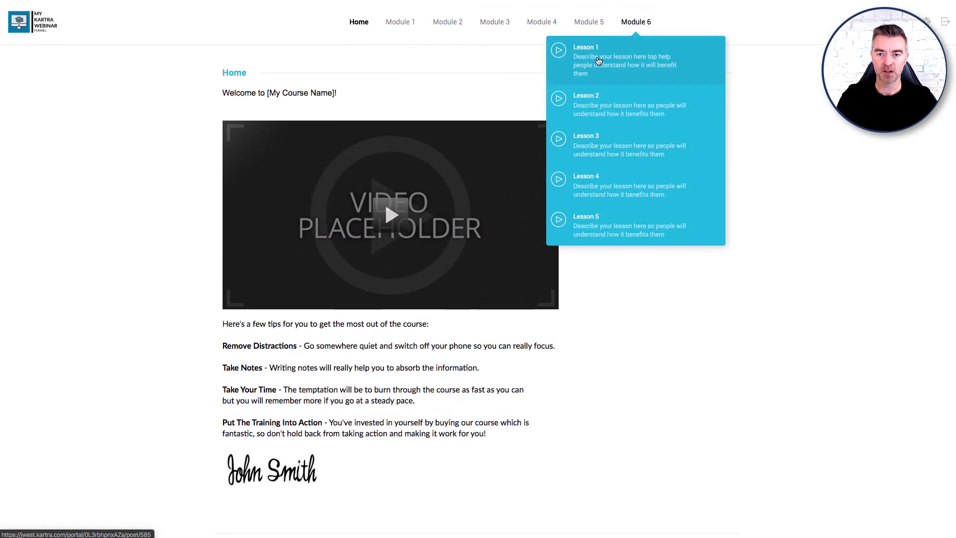
click(638, 243)
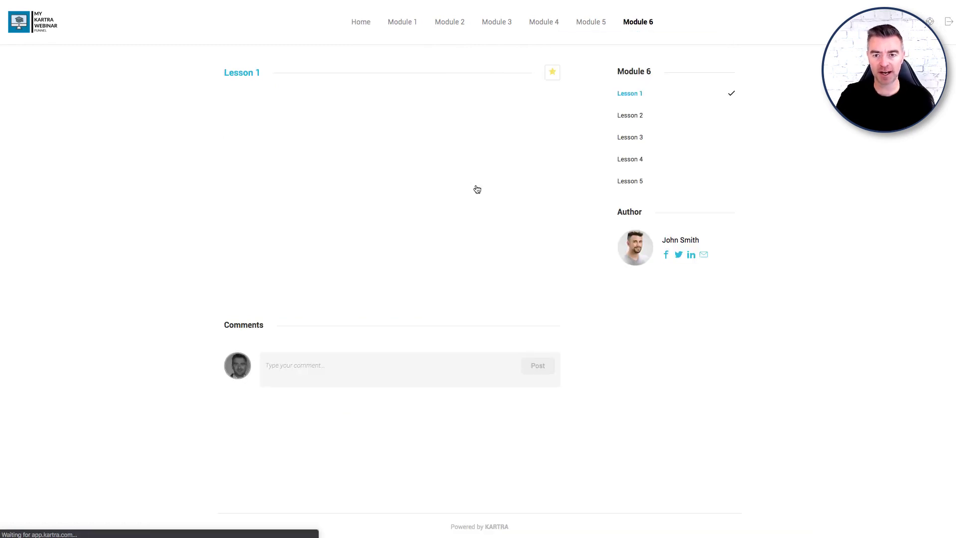